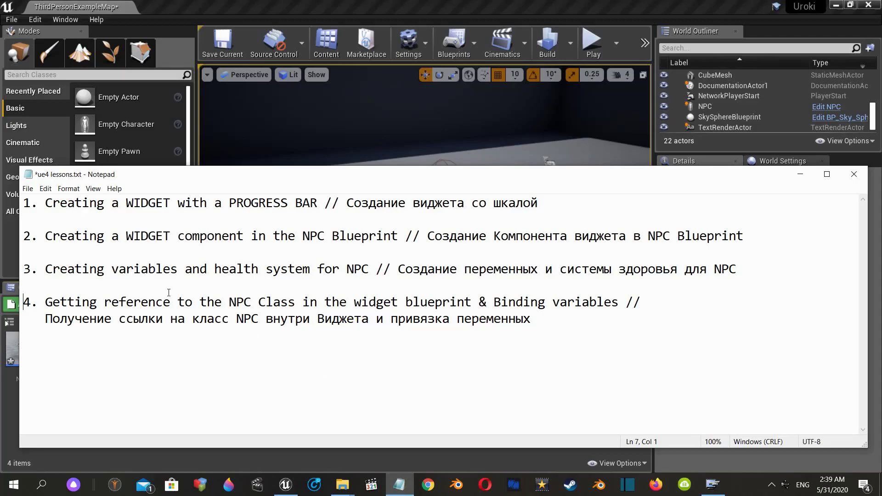
- Highlight the first lesson topic in Notepad, then return to the Unreal Editor
key(shift+Up)
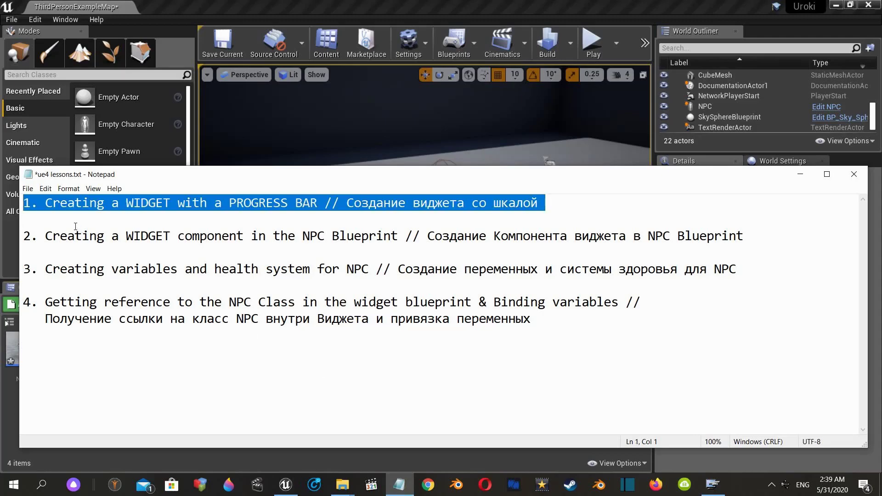
key(alt+Tab)
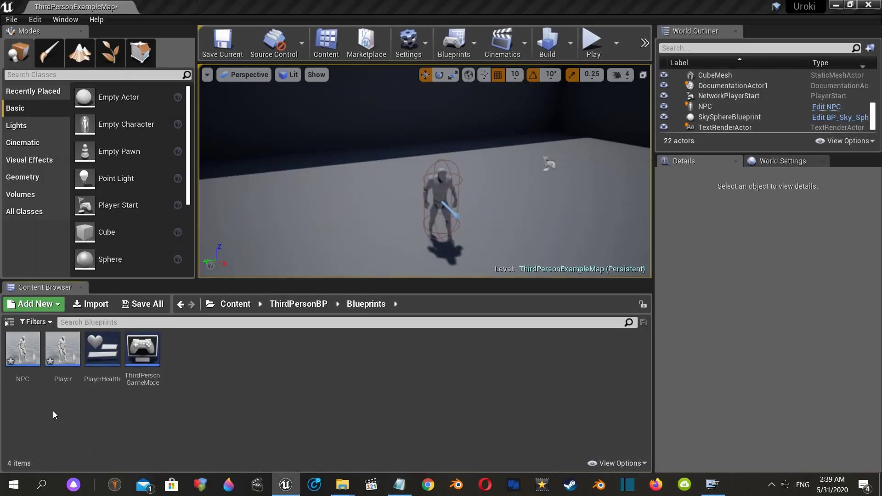
- Create a Widget Blueprint named NPCHealth in the ThirdPersonBP Blueprints folder
right_click(202, 377)
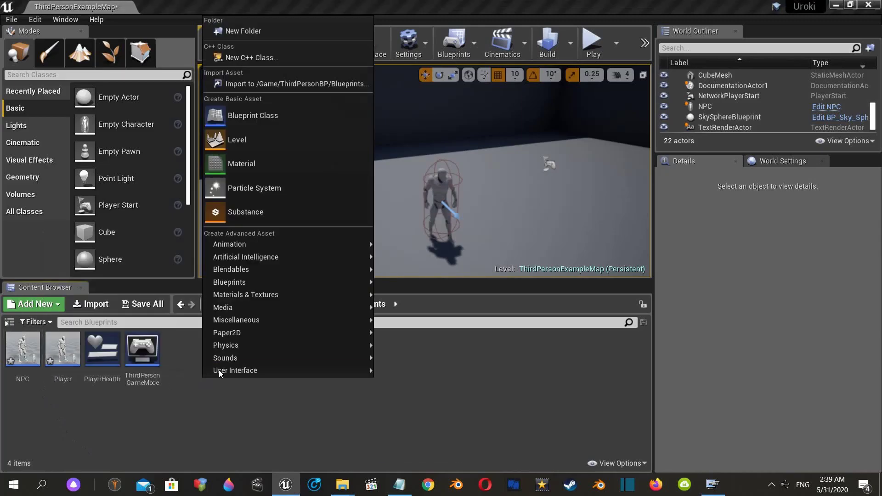
mouse_move(219, 370)
click(417, 451)
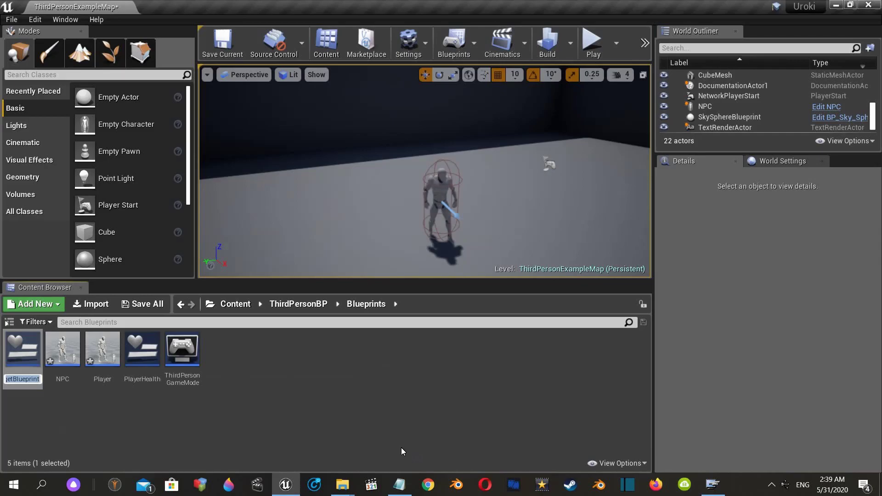
text(NPC)
text(Health)
key(Return)
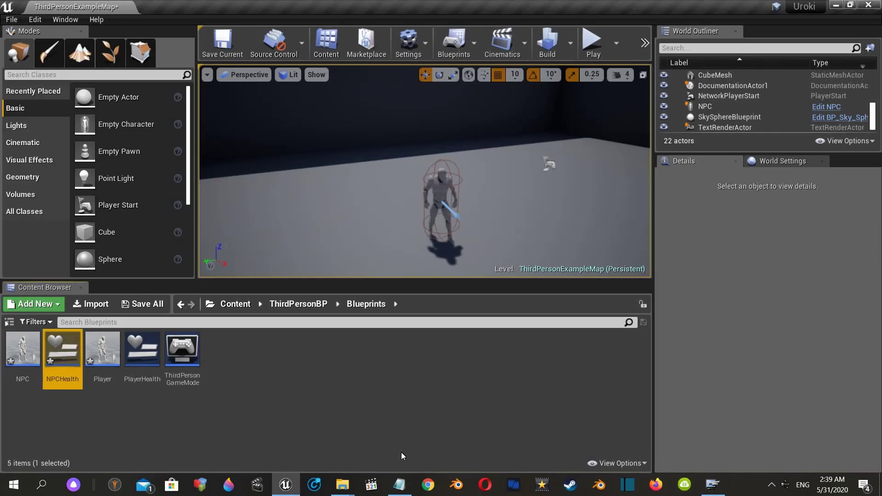
- In the NPCHealth widget, add a text block reading 'NPCHealth'
double_click(57, 354)
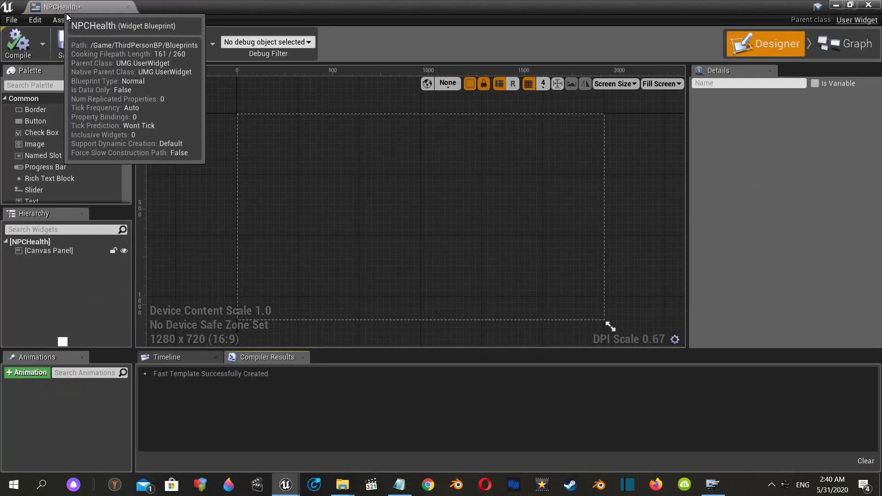
drag(54, 9, 169, 9)
scroll(34, 164, down, 2)
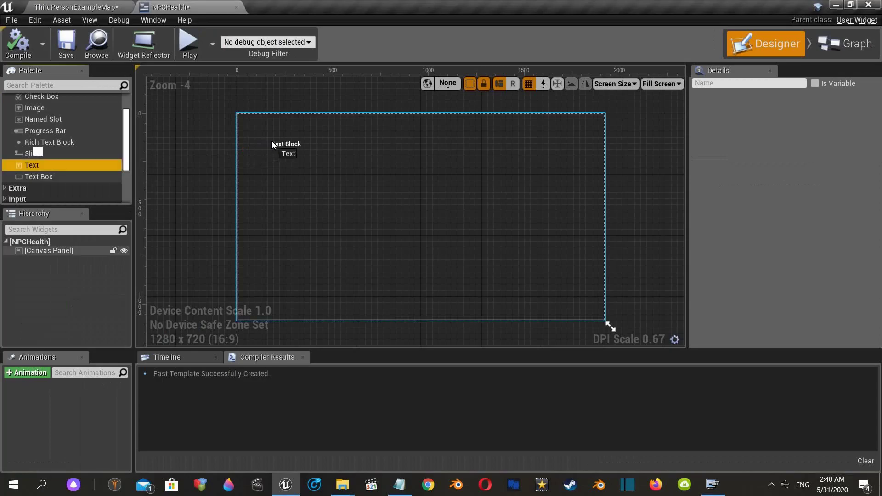
mouse_move(214, 156)
mouse_down()
mouse_move(270, 142)
mouse_move(342, 161)
mouse_up()
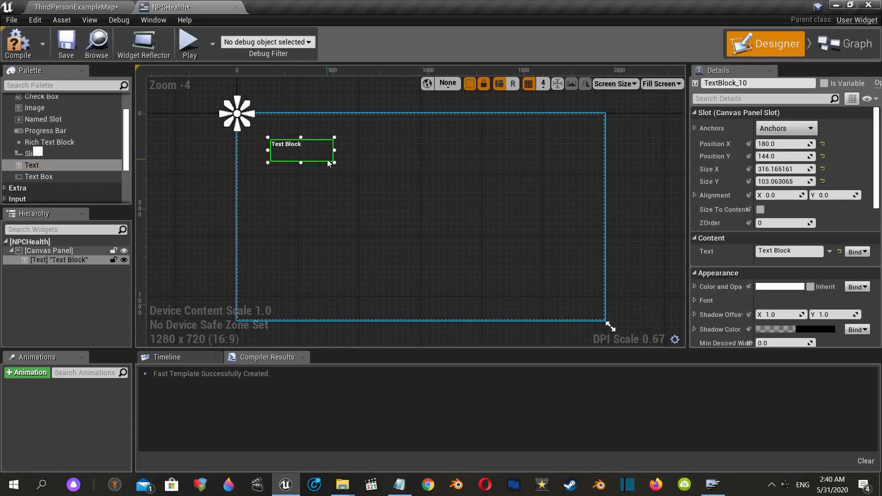
scroll(343, 162, up, 1)
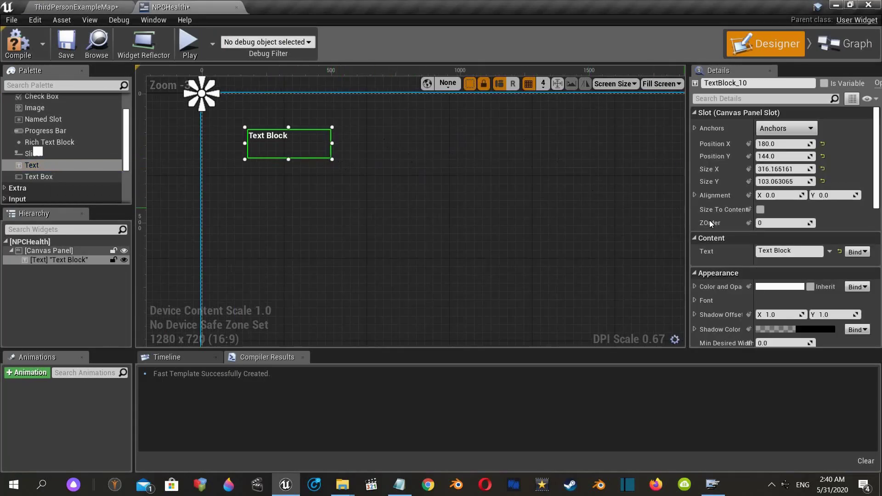
click(782, 251)
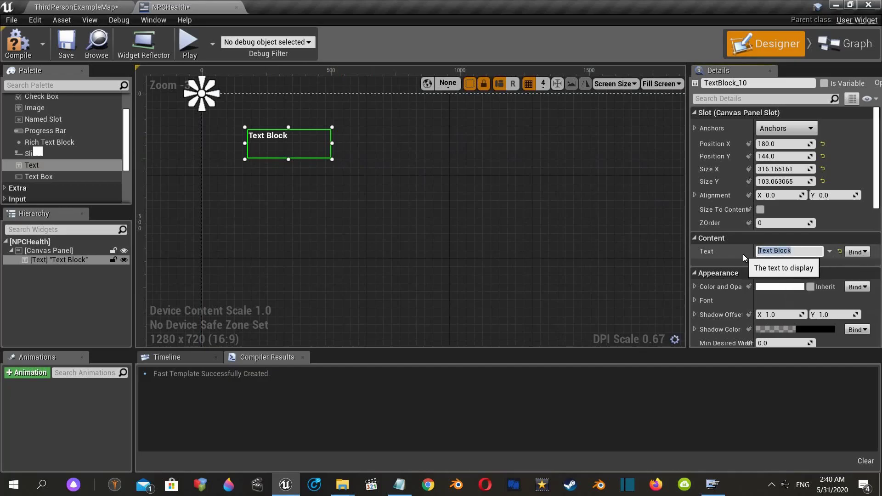
text(NPCHealth)
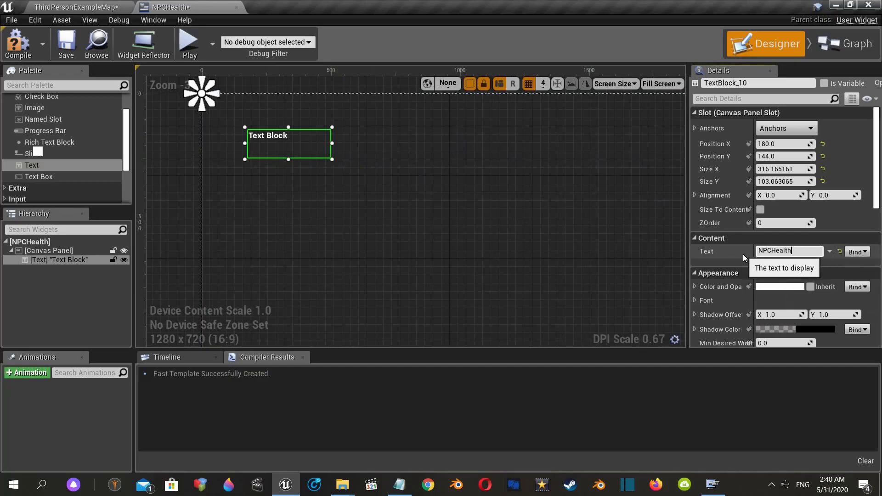
key(Return)
- Shrink the label, place a progress bar beneath it, and compile the widget
drag(332, 159, 314, 149)
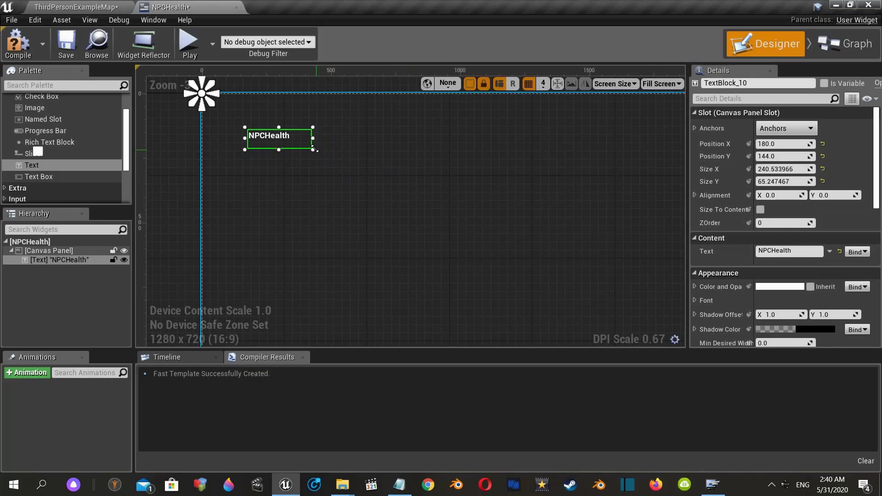
click(389, 145)
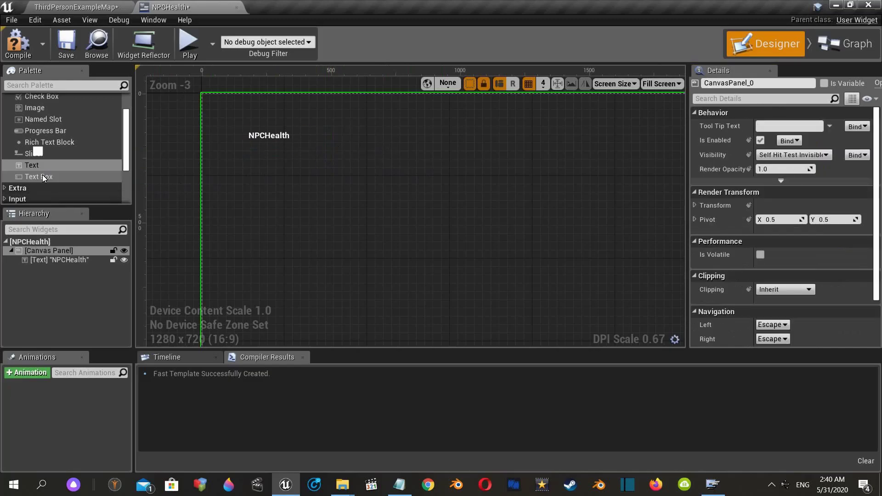
mouse_move(45, 131)
mouse_down()
mouse_move(257, 163)
mouse_move(428, 153)
mouse_up()
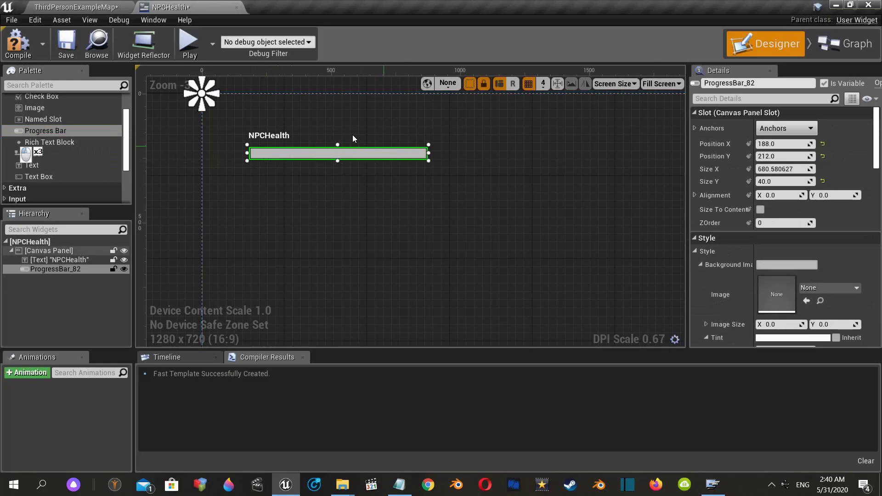
click(45, 61)
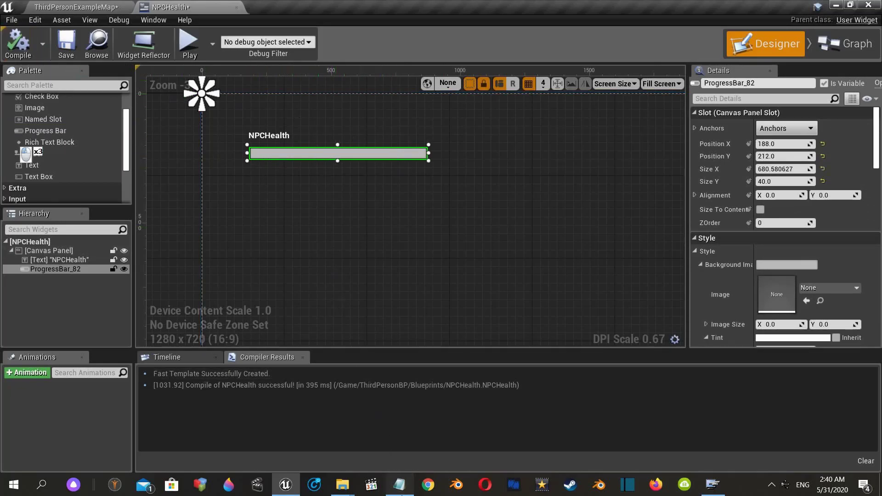
- Highlight the second lesson topic in the notes, then return to the level editor
click(400, 485)
click(149, 252)
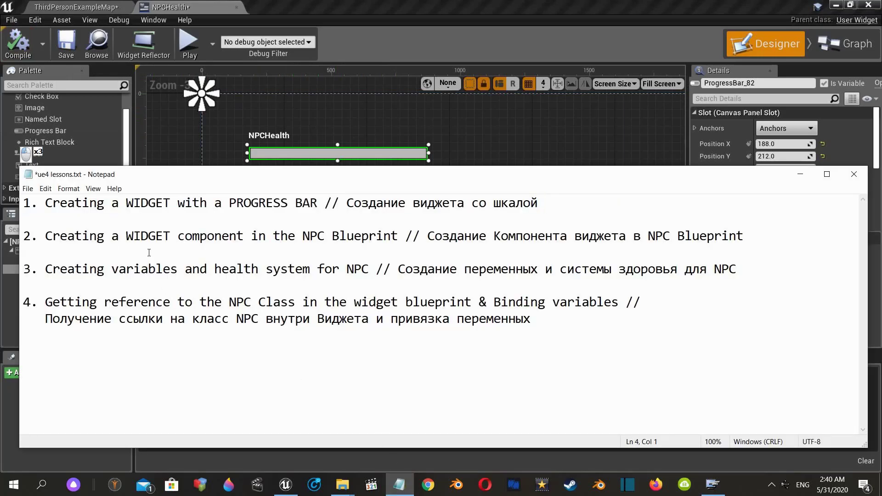
key(shift+Up)
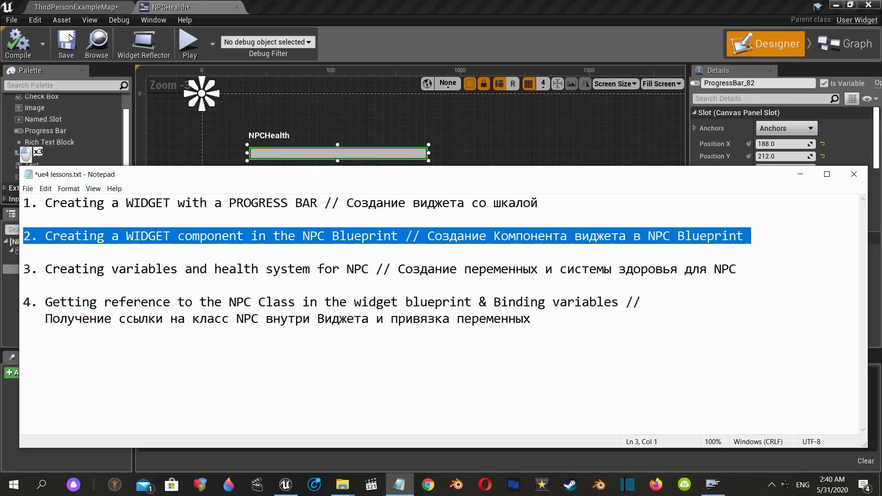
click(73, 6)
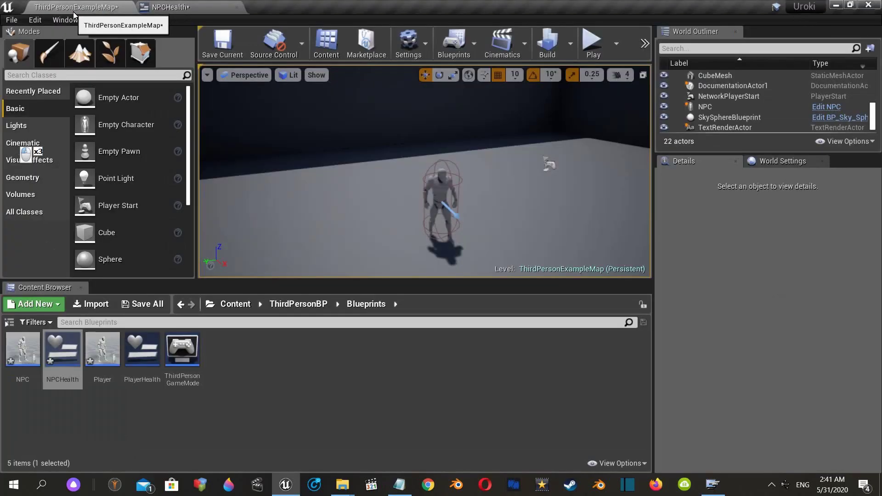
- Add a Widget component with the default name to the NPC blueprint
double_click(24, 369)
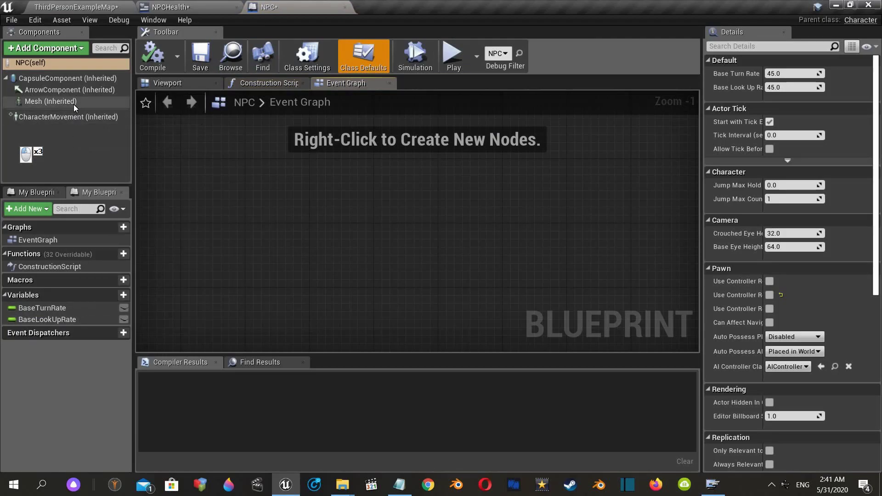
click(46, 48)
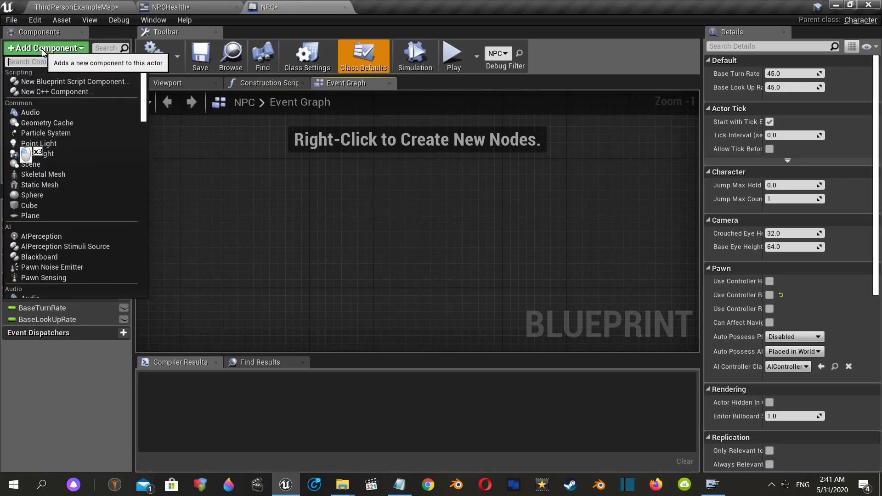
text(widget)
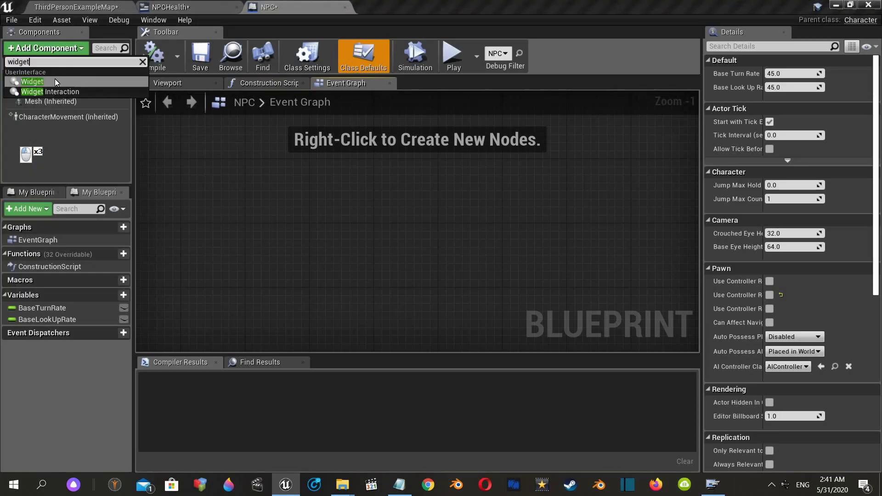
click(54, 80)
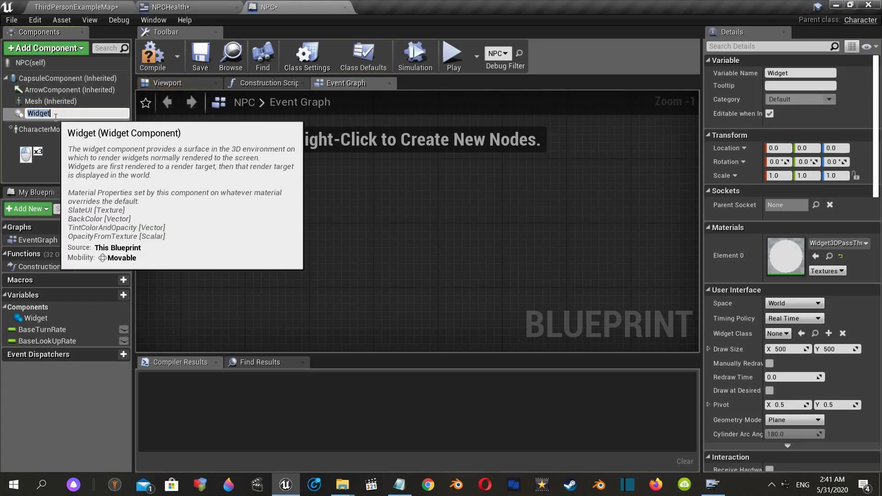
click(54, 140)
click(50, 113)
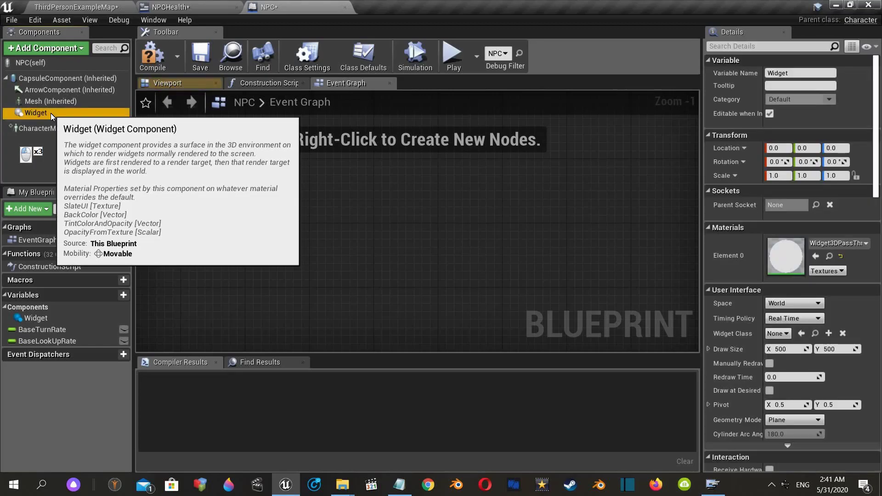
- Set the Widget component's Space to Screen and Widget Class to NPCHealth, then compile
click(801, 302)
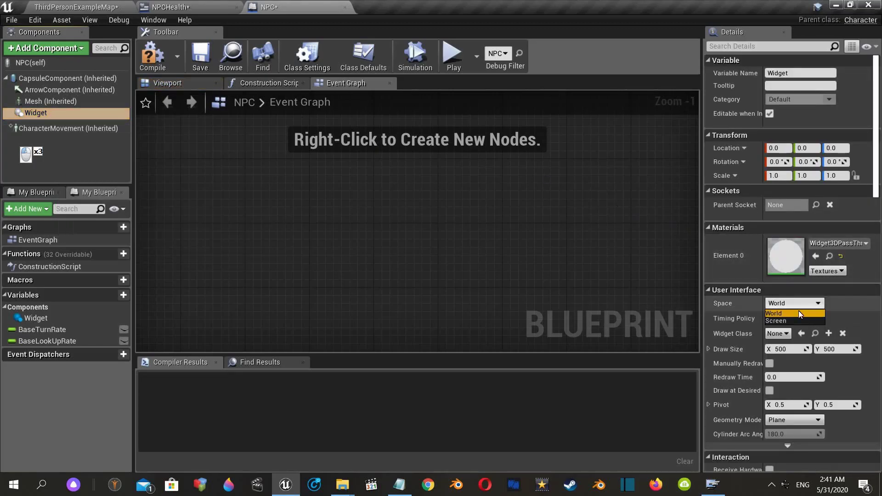
click(798, 320)
click(784, 334)
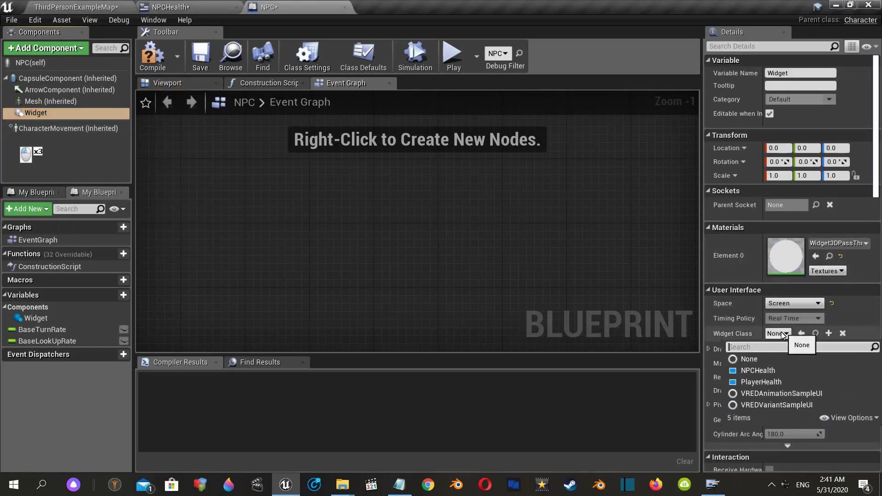
click(758, 370)
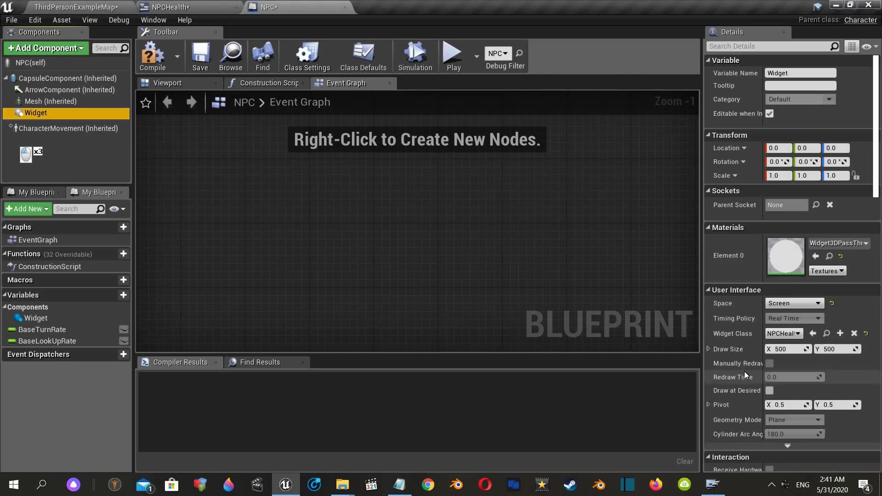
click(151, 59)
click(161, 86)
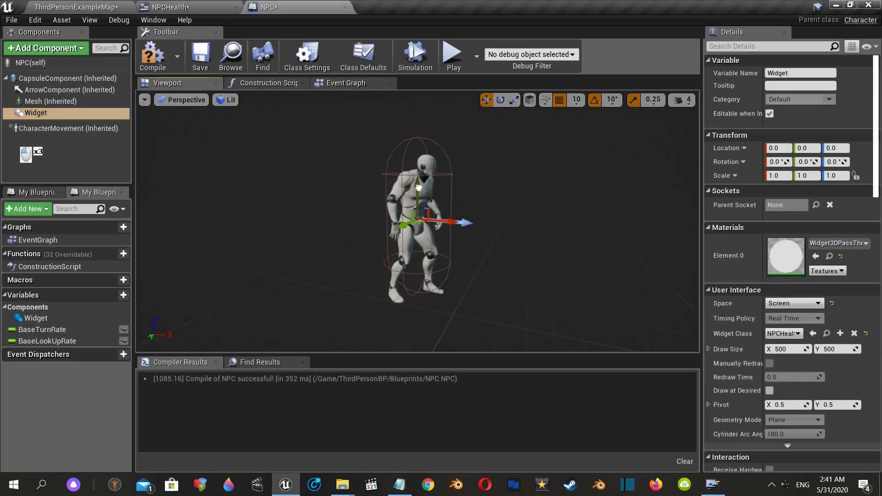
- Raise the health widget to Z 90, recompile, and play-test to check the bar
drag(418, 188, 419, 109)
click(152, 58)
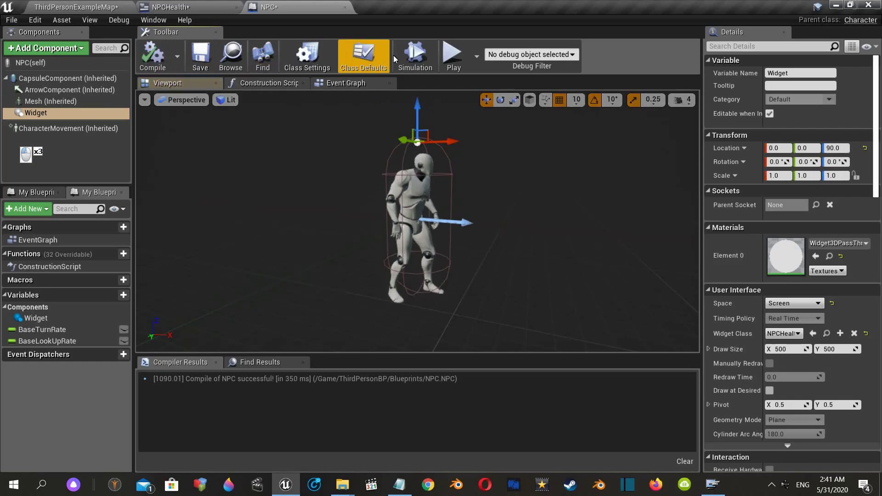
click(452, 55)
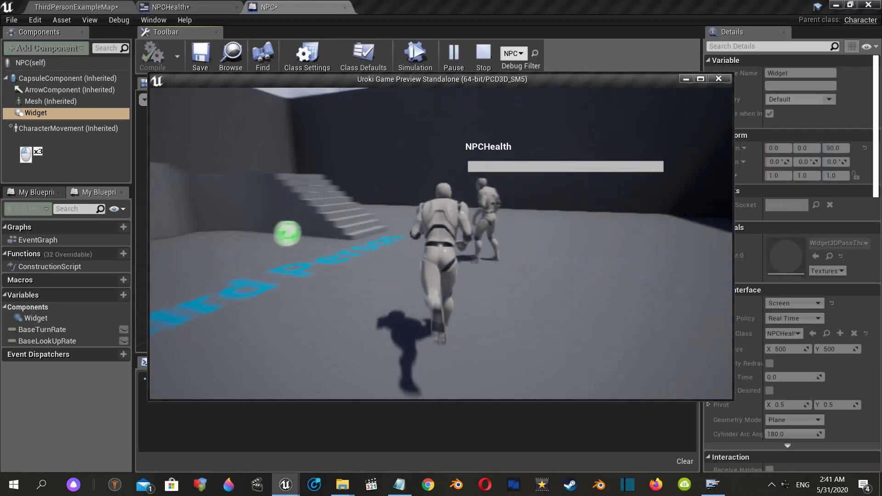
key(Escape)
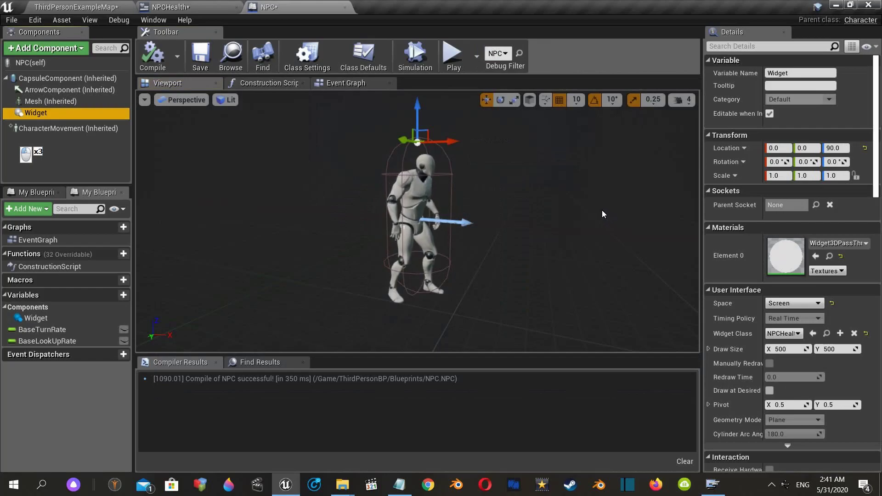
- Highlight the third lesson topic on NPC health variables, then return to the NPC blueprint
click(399, 485)
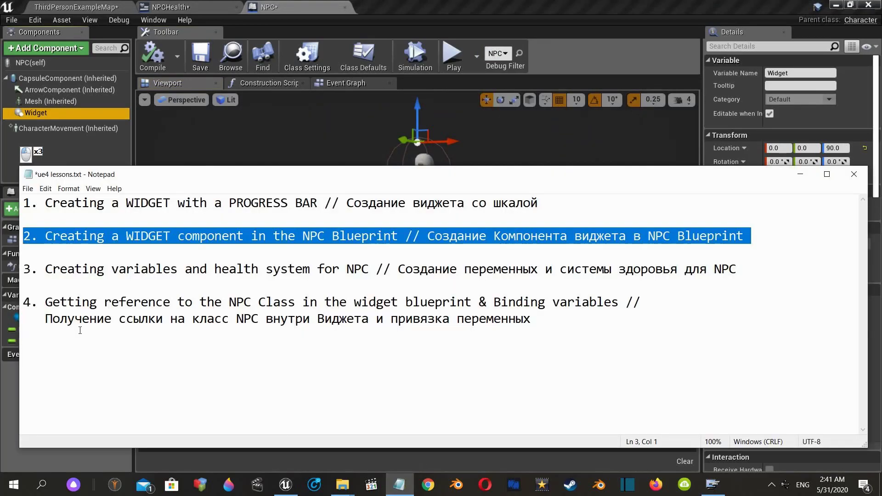
click(44, 282)
key(shift+Up)
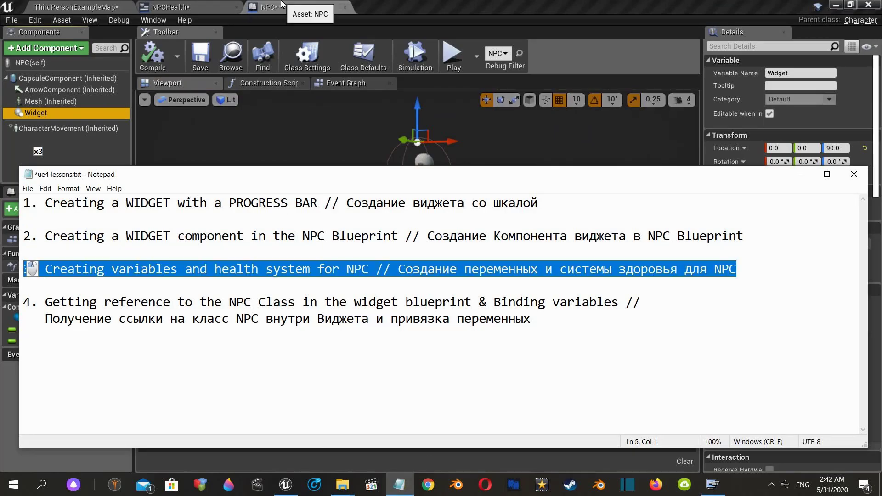
click(281, 4)
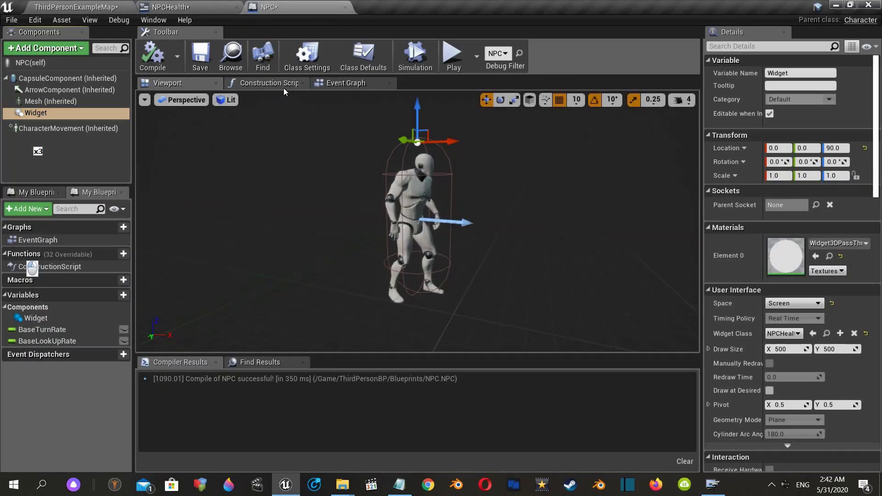
- In the Event Graph, add three new variables and make all of them Float
click(329, 85)
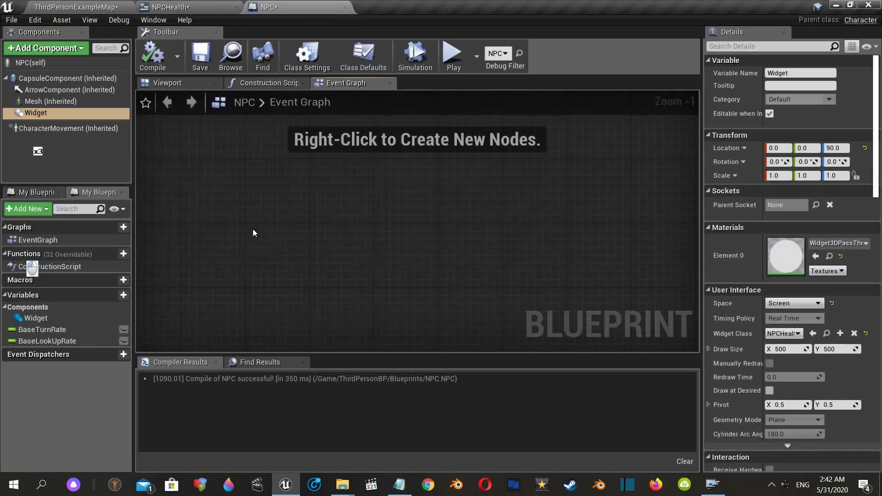
click(122, 297)
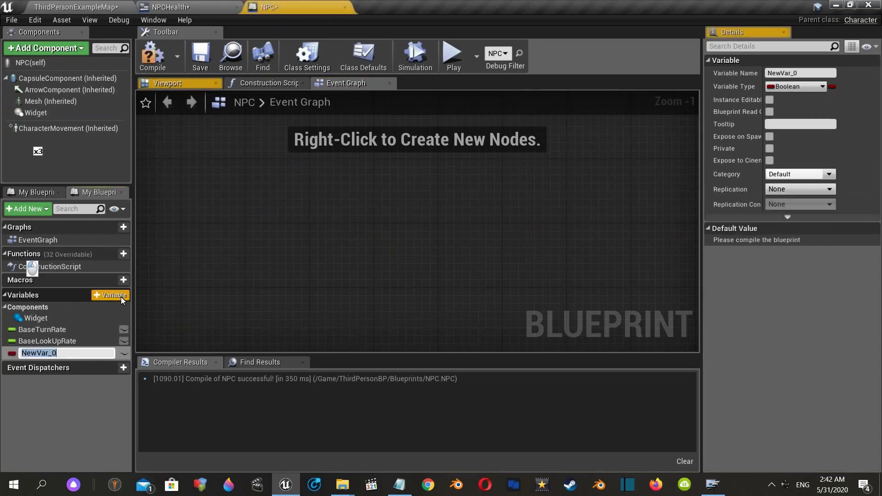
click(121, 297)
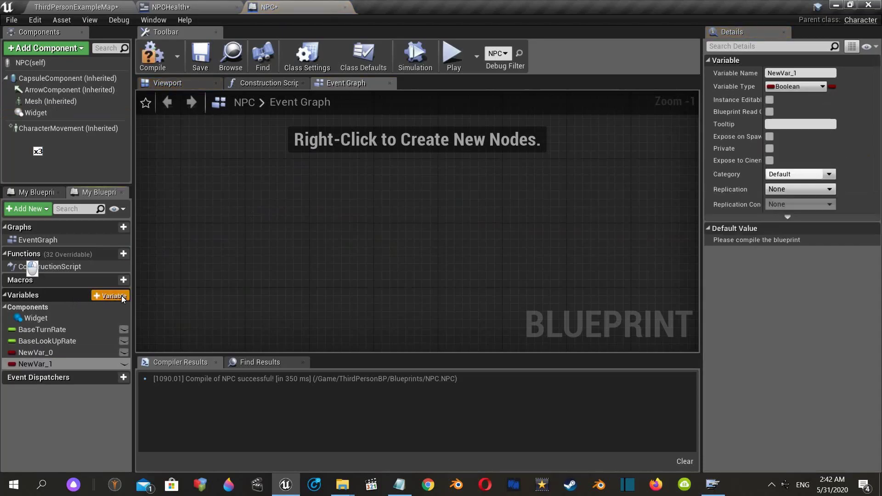
click(121, 296)
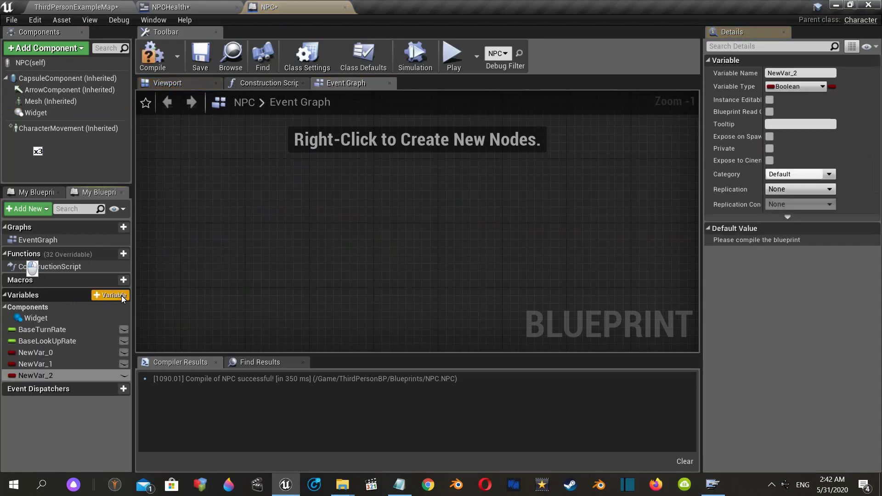
click(11, 357)
click(11, 357)
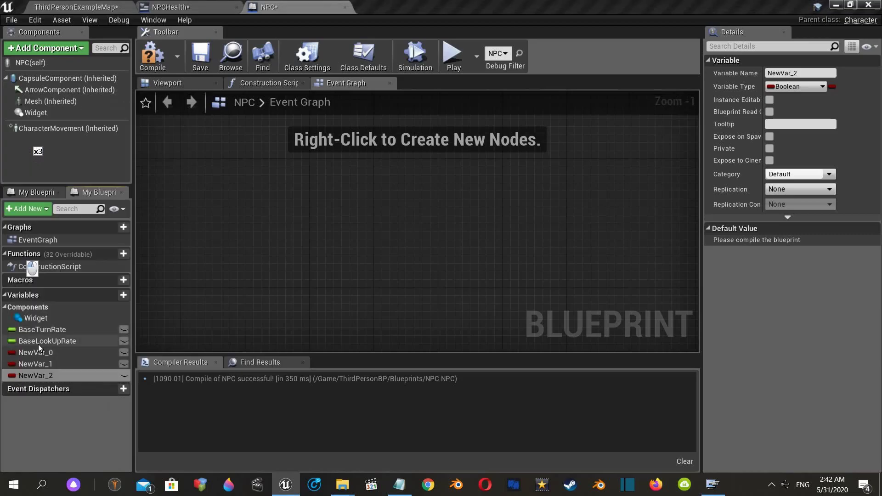
click(11, 358)
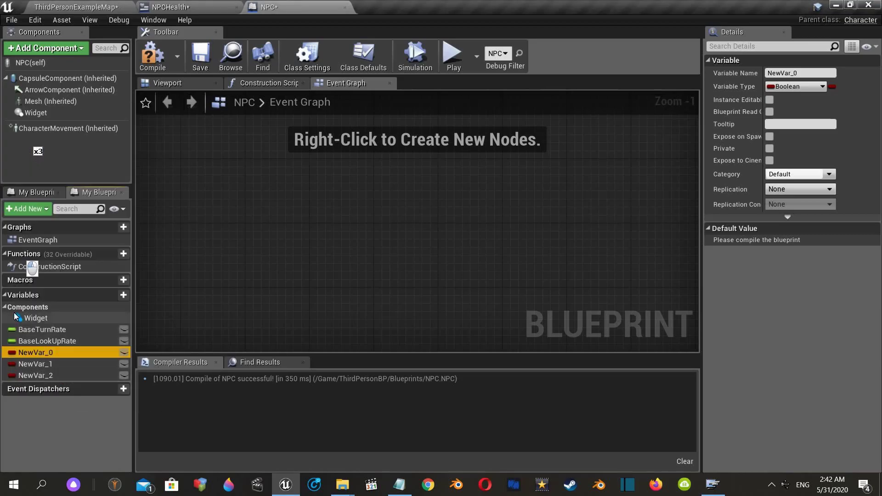
click(11, 357)
click(33, 154)
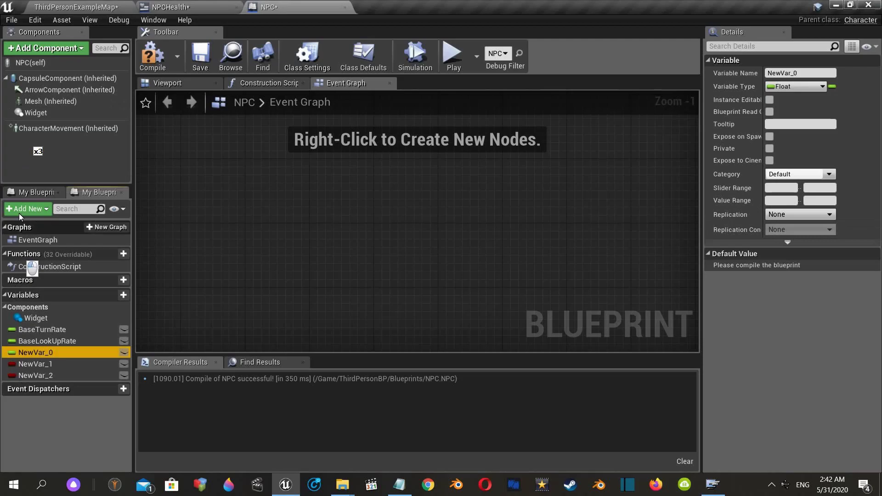
click(15, 366)
click(15, 367)
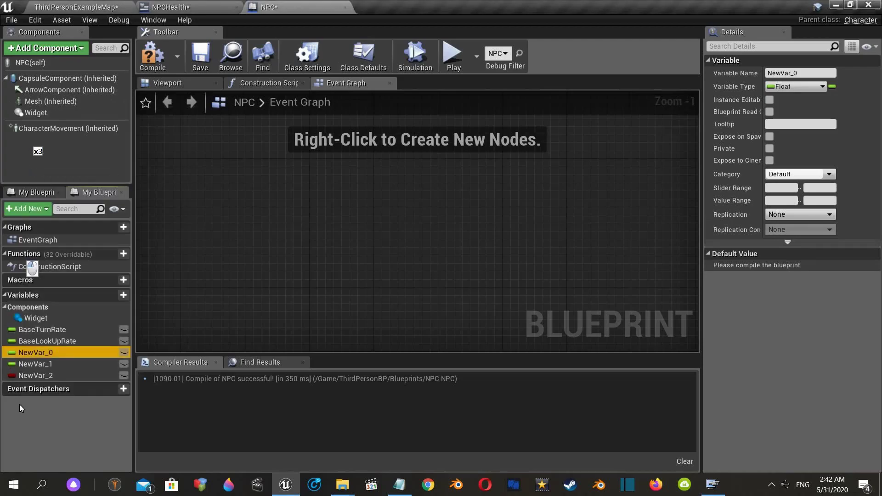
click(12, 380)
click(21, 180)
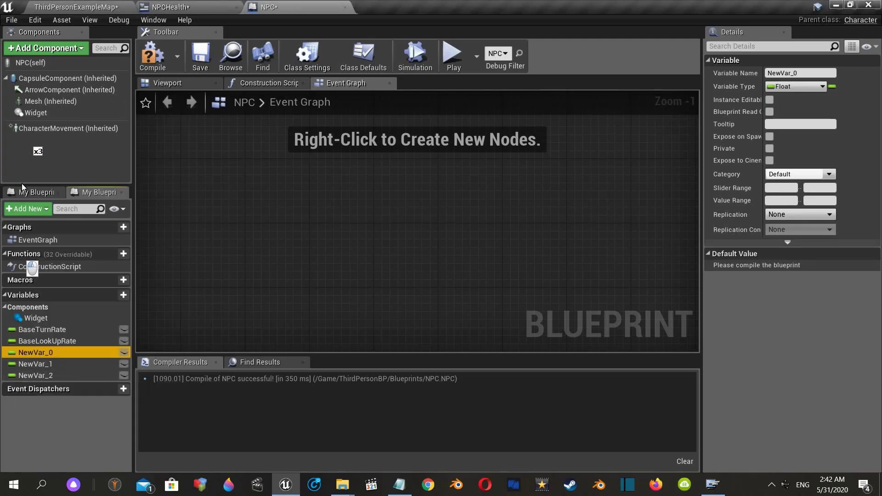
- Rename NewVar_0 to FullHealth, compile, and set its default to 100
double_click(21, 353)
text(FullHealth)
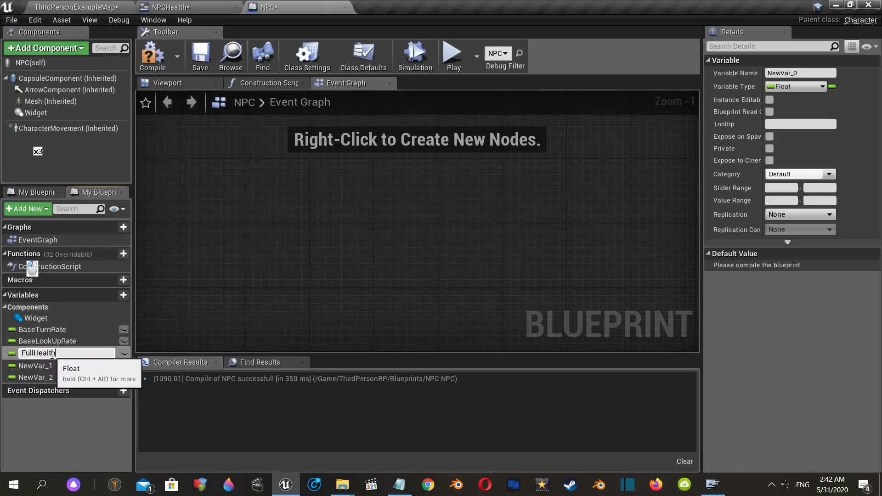
key(Return)
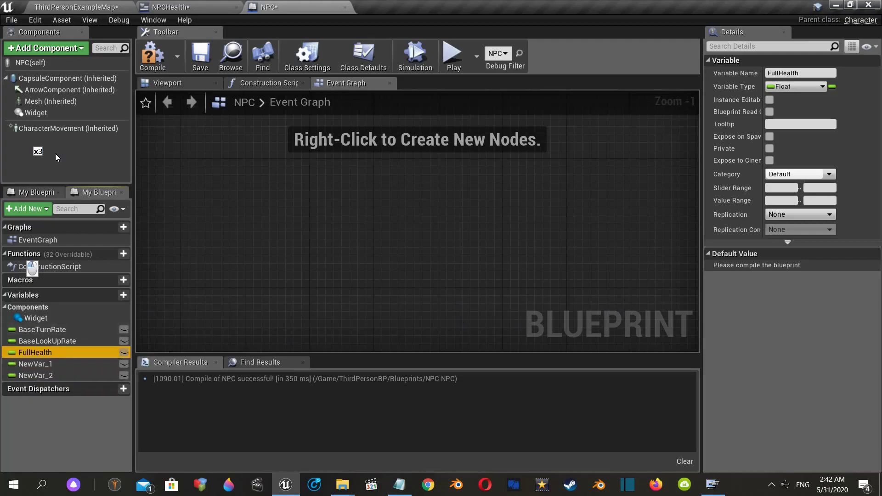
click(162, 56)
click(789, 267)
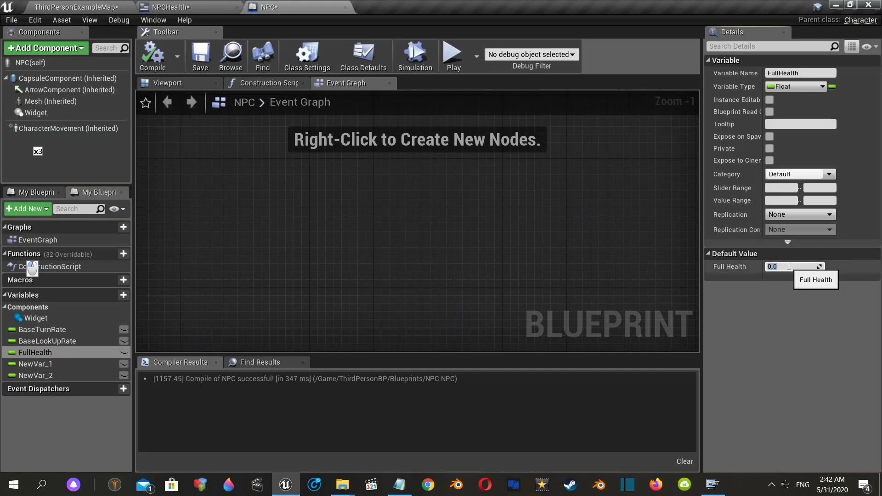
text(100)
key(Return)
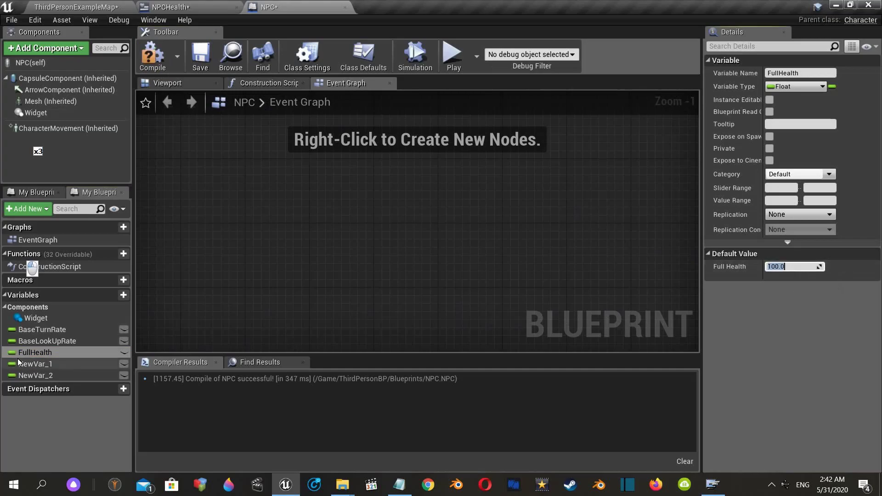
- Rename NewVar_1 to CurrentHealth, compile, and set its default to 100
click(29, 364)
key(F2)
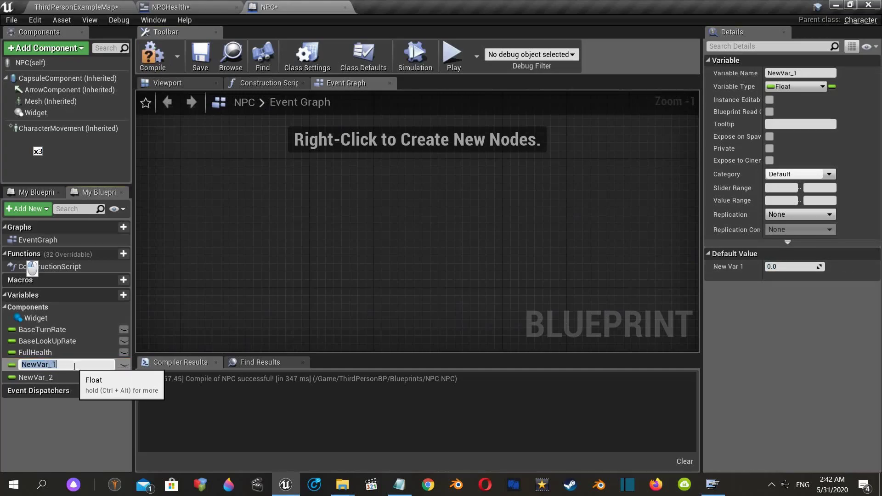
text(CurrentHealth)
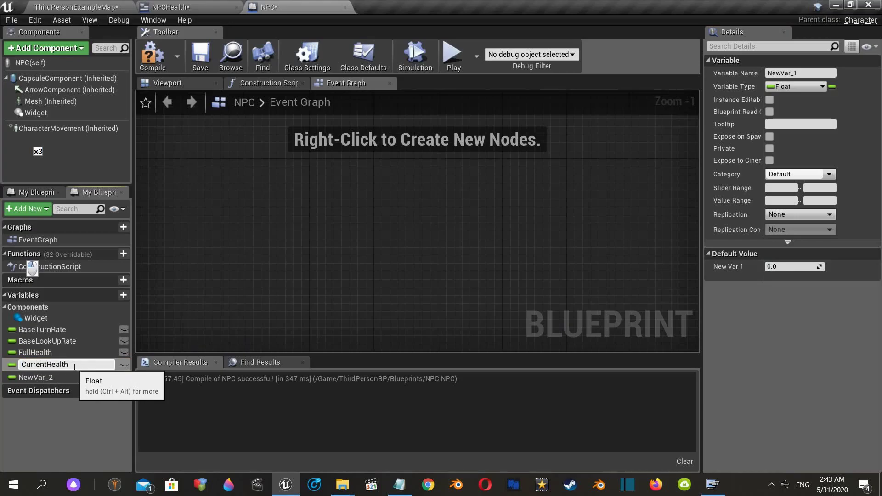
key(Return)
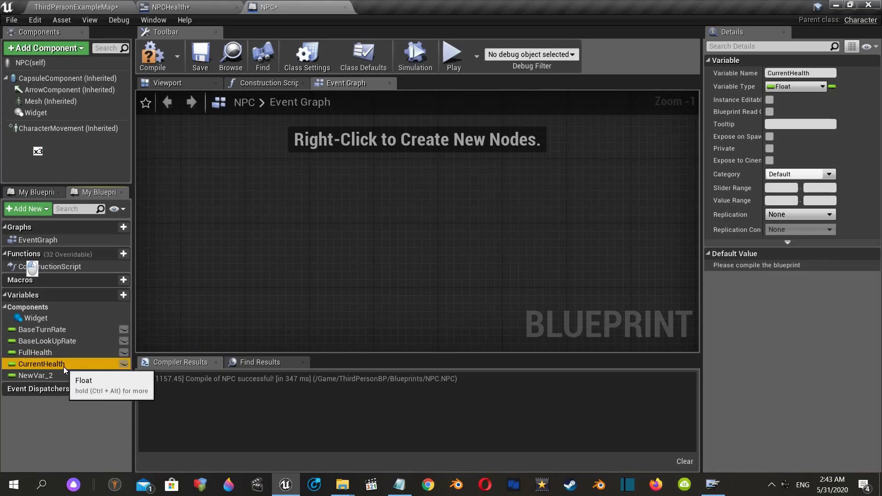
double_click(63, 365)
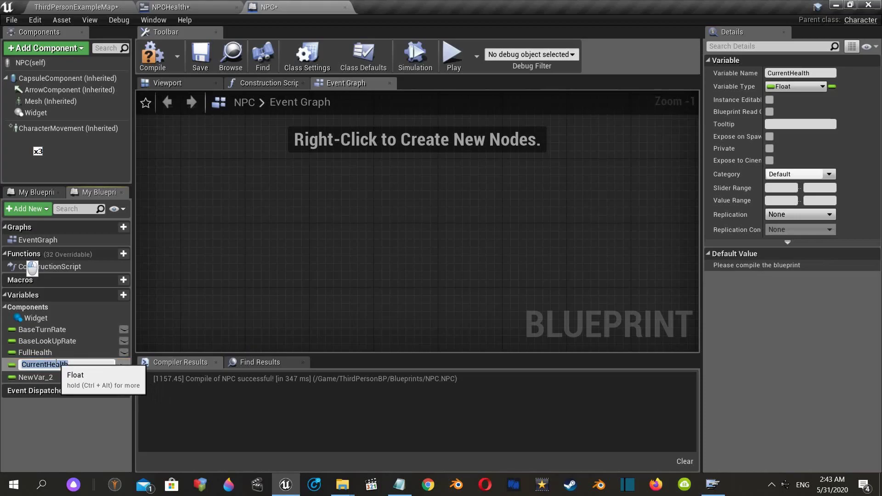
click(48, 408)
click(41, 364)
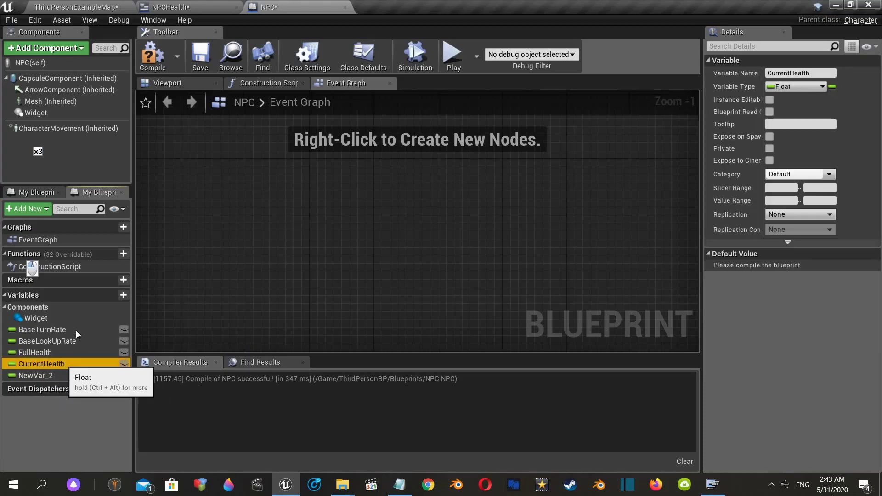
click(151, 70)
click(787, 267)
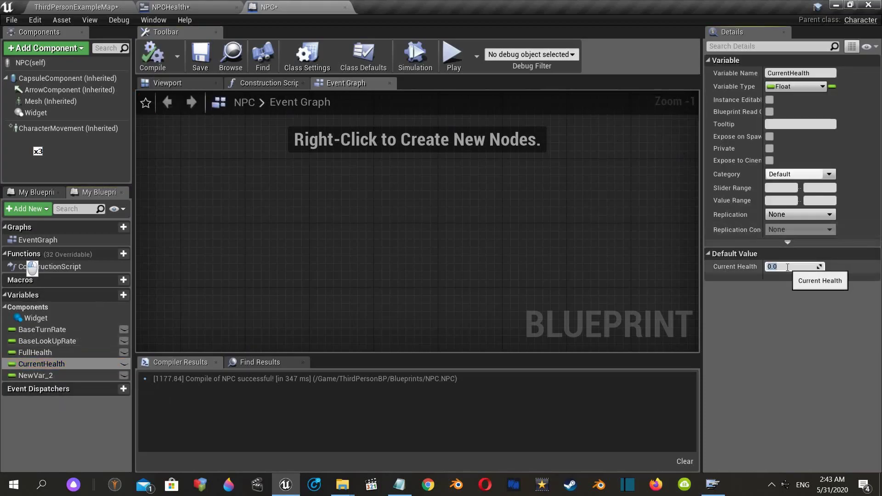
text(100)
key(Return)
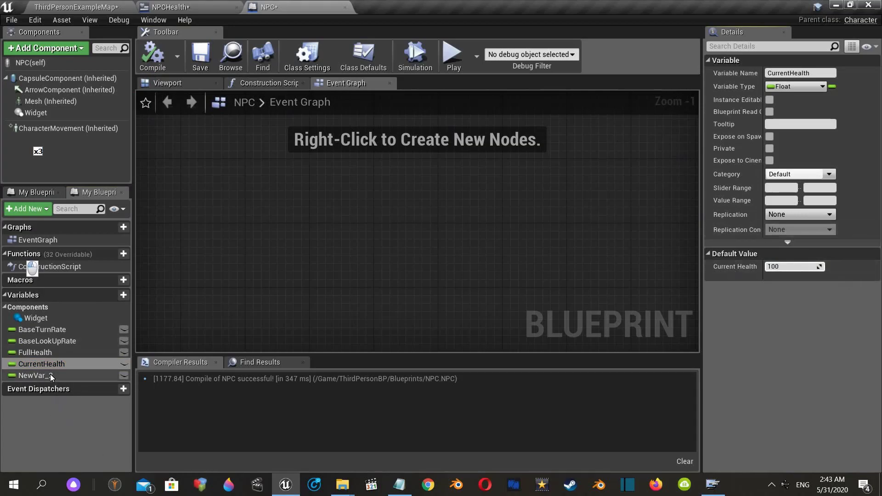
- Rename NewVar_2 to HealthPercentage, compile, and set its default to 1.0
click(51, 376)
click(48, 376)
text(MaxHealth)
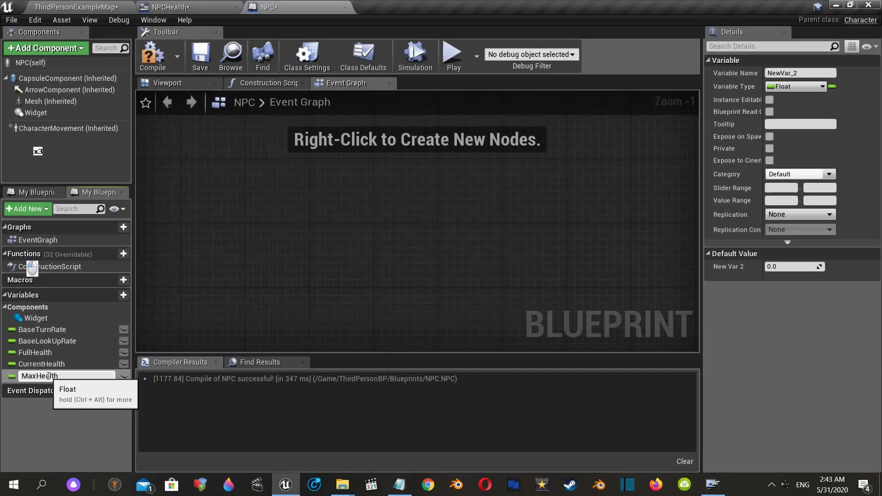
key(ctrl+a)
key(BackSpace)
text(H)
key(Return)
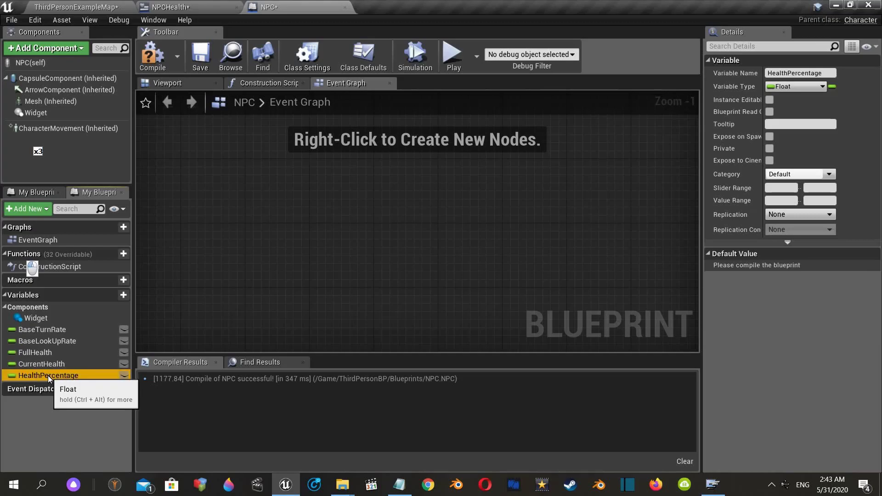
click(153, 55)
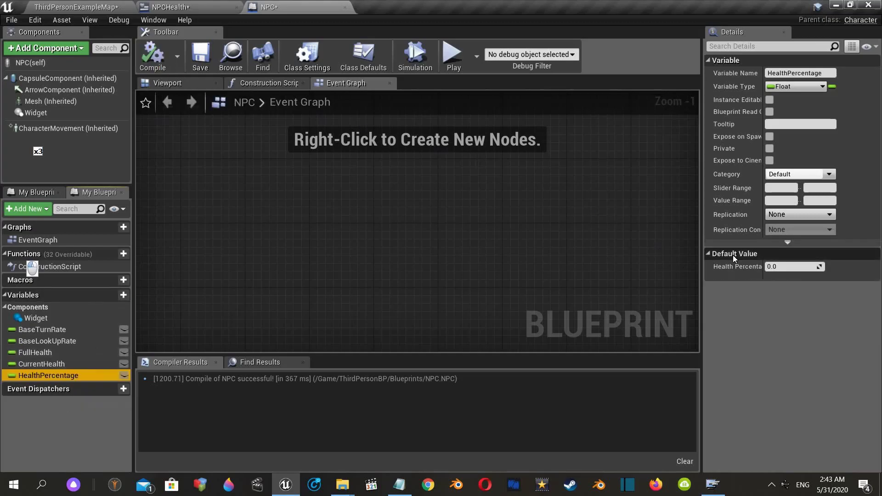
text(1)
key(Return)
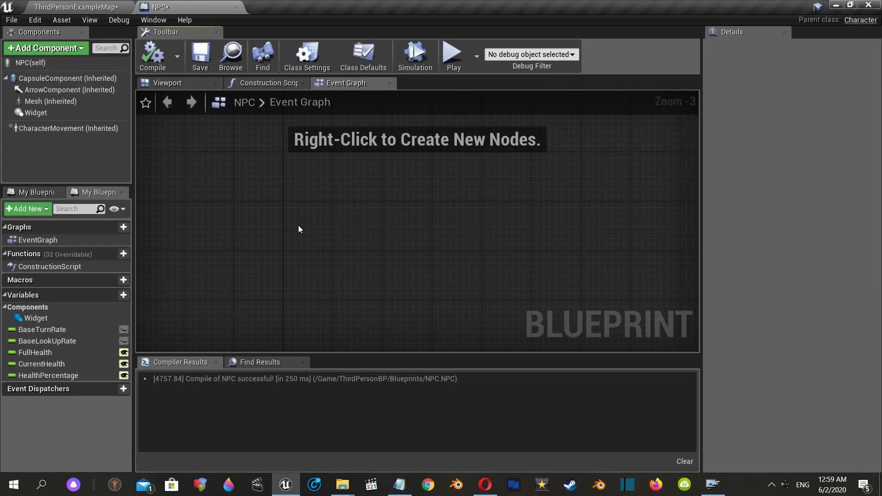
- Add a custom event named V to the NPC event graph
right_click(298, 228)
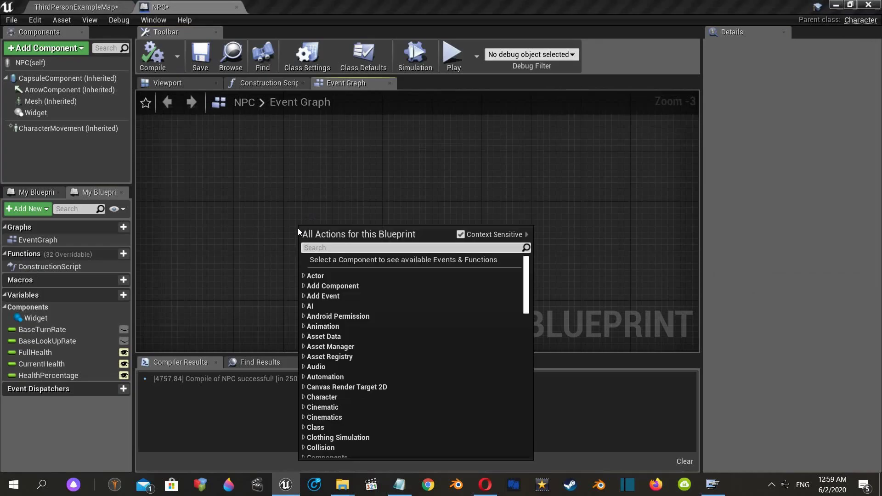
text(CUSTOM)
click(342, 304)
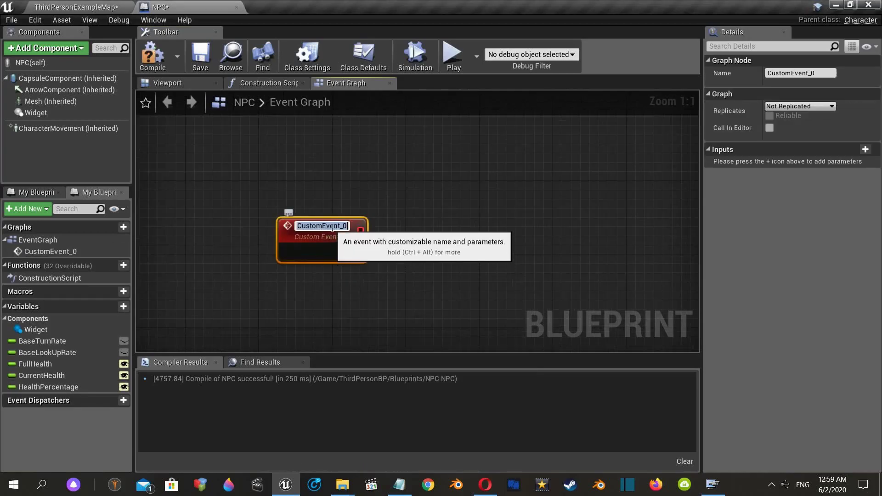
key(BackSpace)
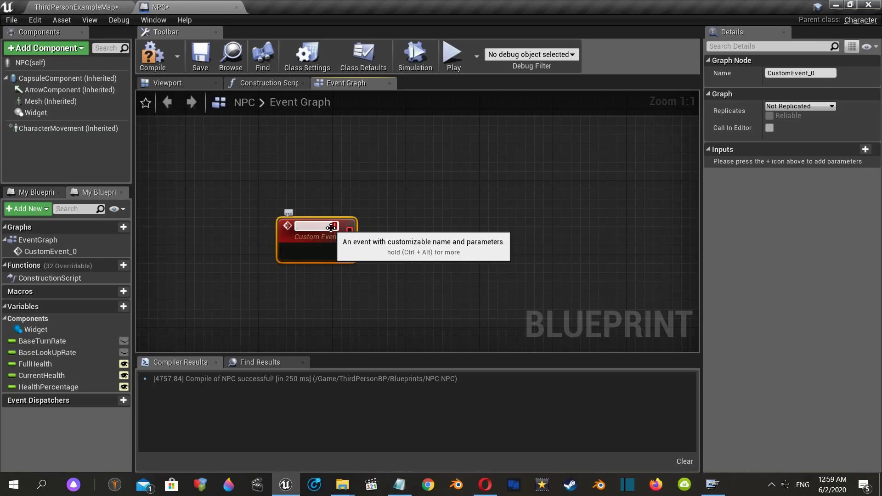
text(v)
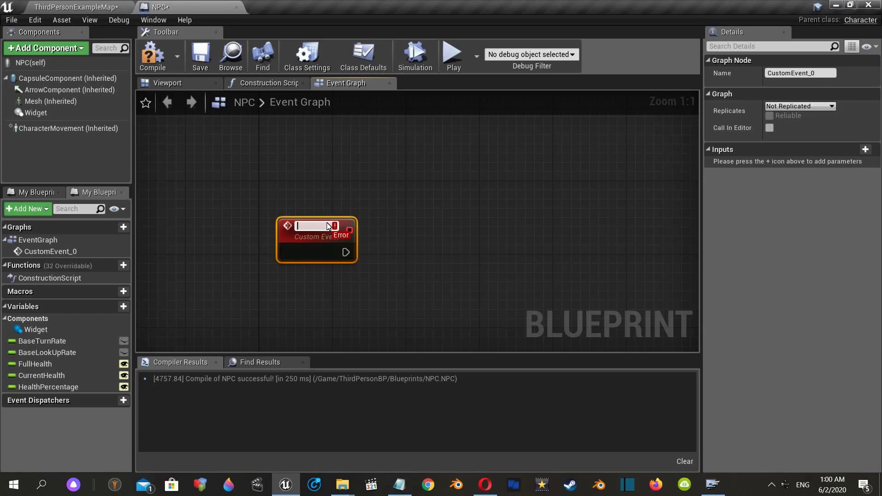
click(373, 323)
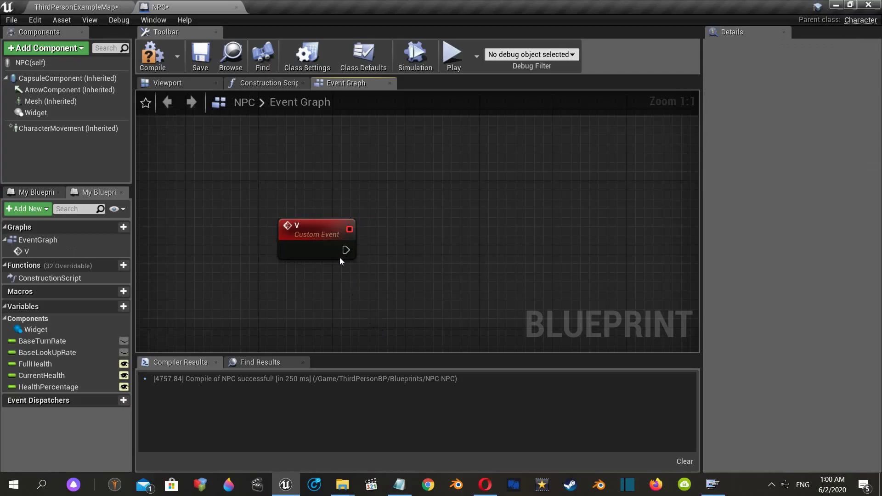
- Attach a Branch node to the V event's execution output
scroll(317, 225, down, 1)
scroll(318, 226, down, 2)
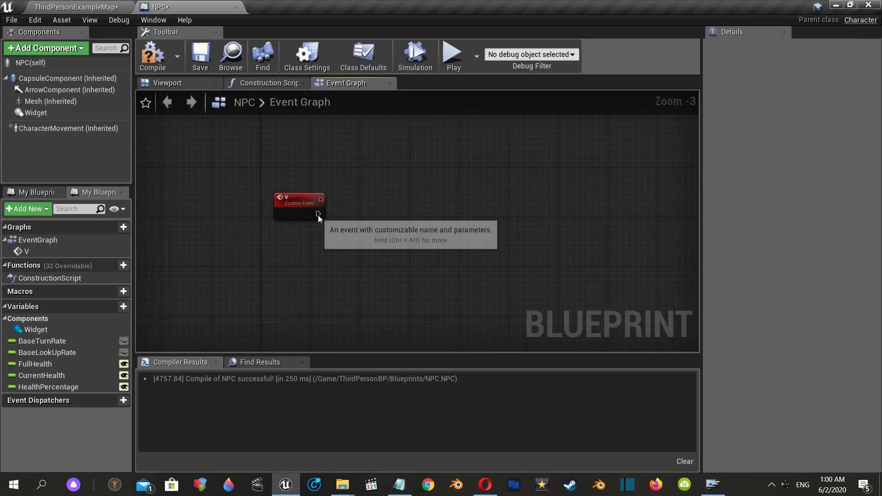
drag(318, 214, 381, 221)
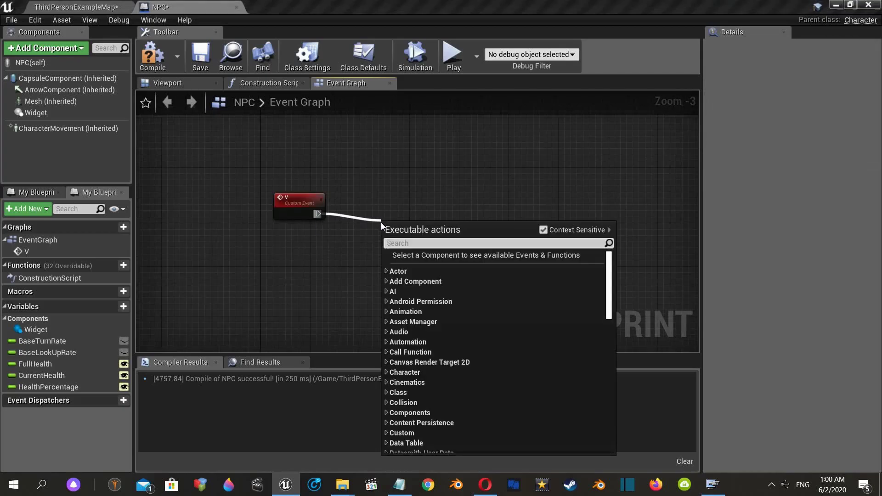
text(br)
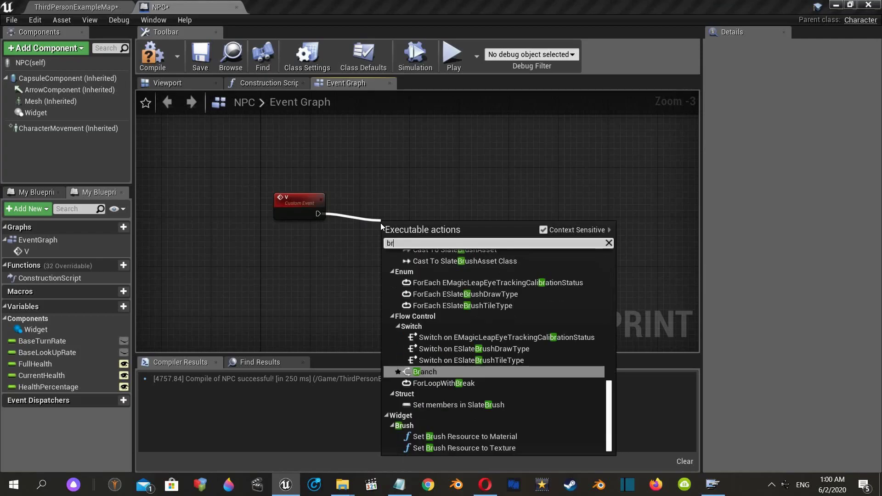
text(anch)
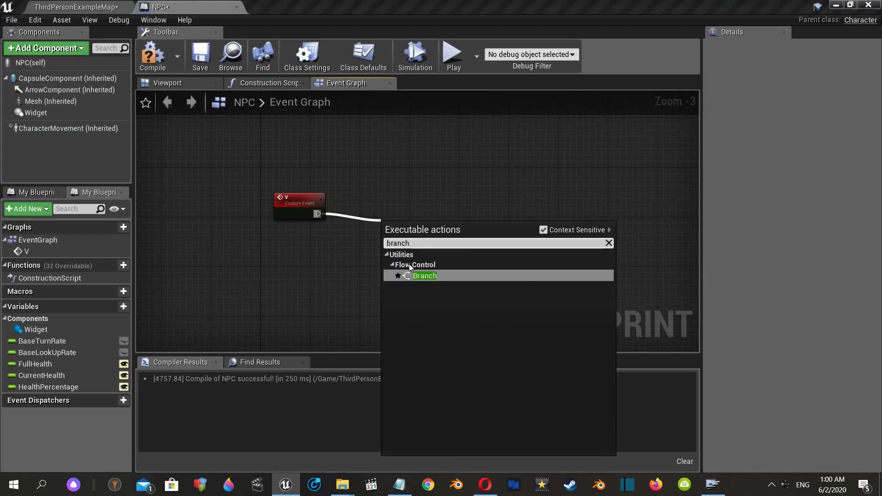
click(416, 276)
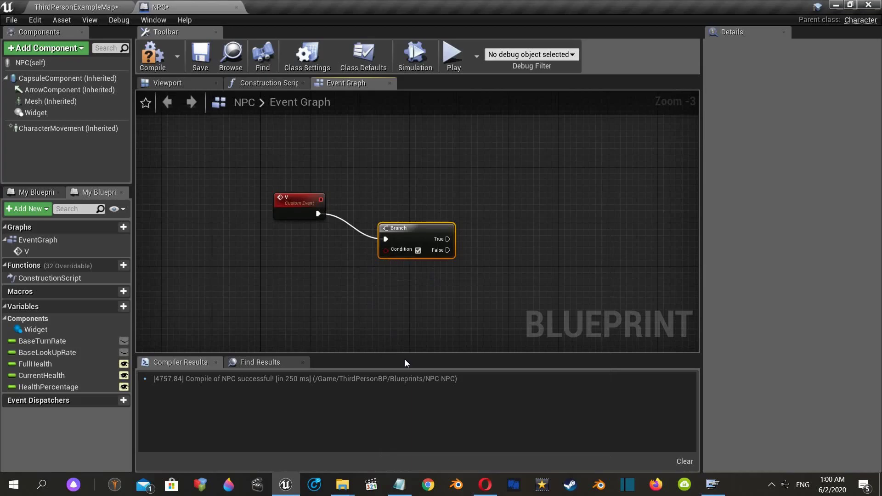
drag(426, 227, 427, 198)
scroll(388, 226, up, 3)
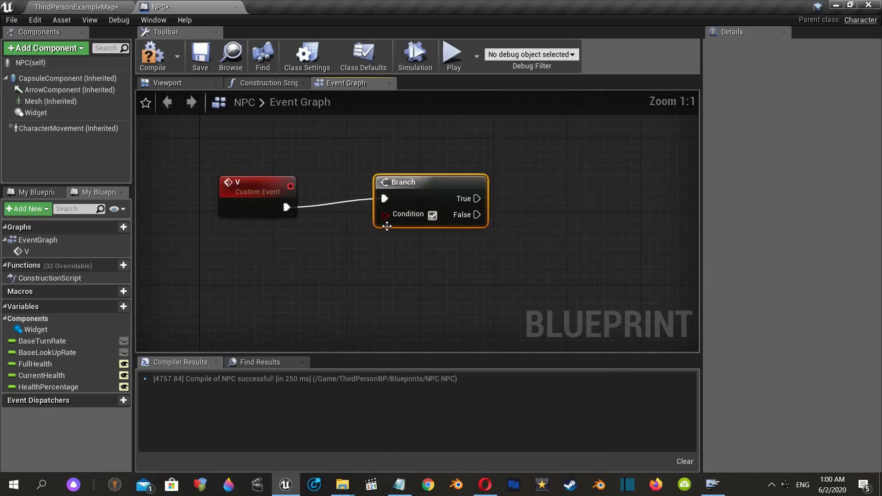
- Wire a Current Health < 100.0 comparison into the Branch condition
drag(59, 376, 254, 258)
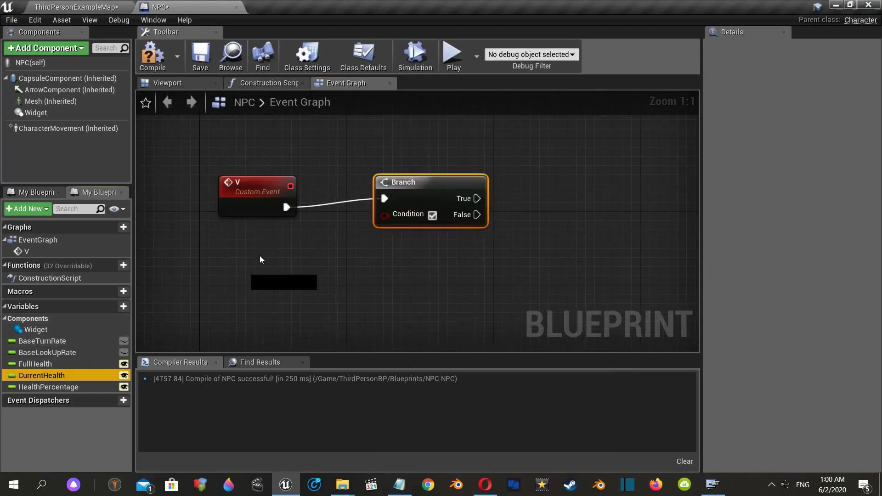
click(293, 273)
mouse_move(328, 269)
mouse_down()
mouse_move(273, 307)
mouse_move(305, 294)
mouse_up()
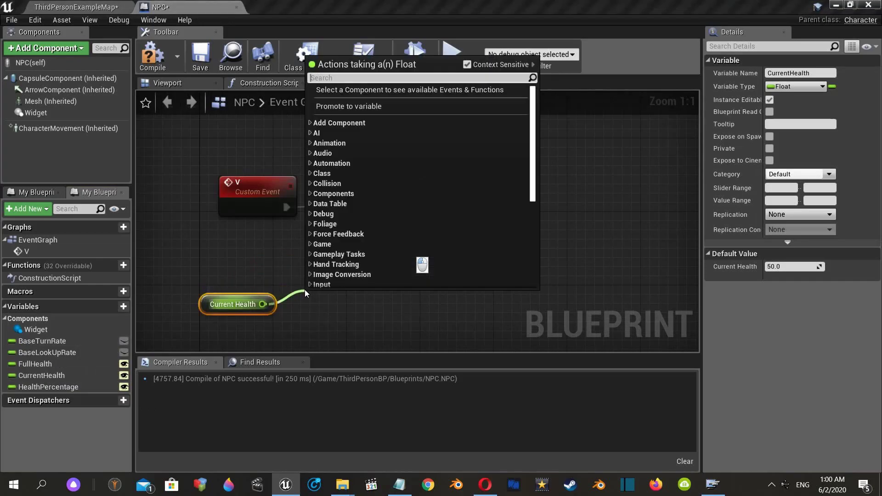
text(<)
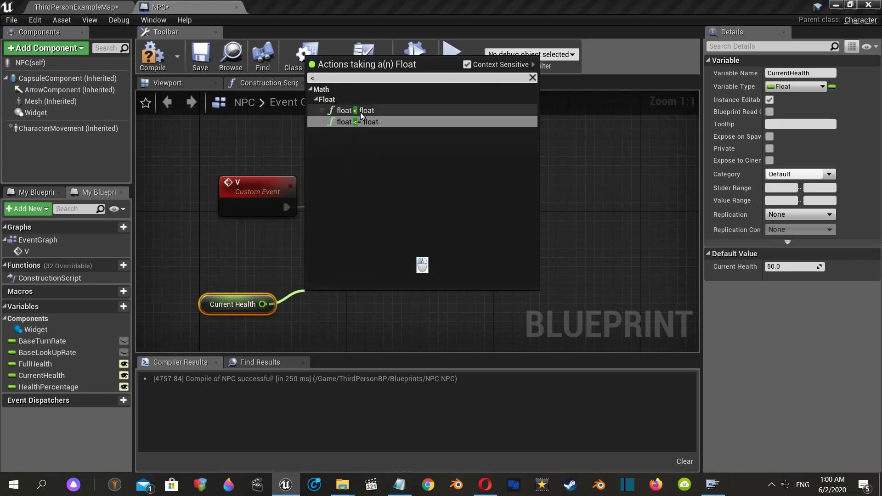
click(361, 112)
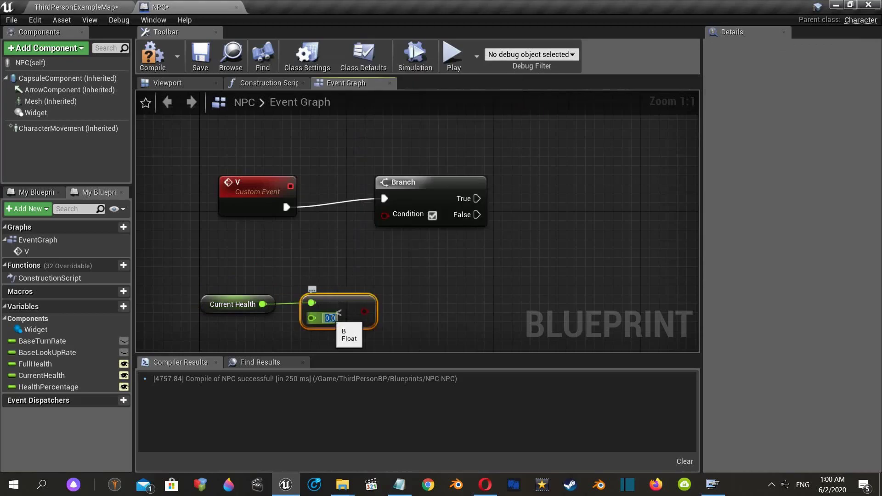
text(00)
key(Return)
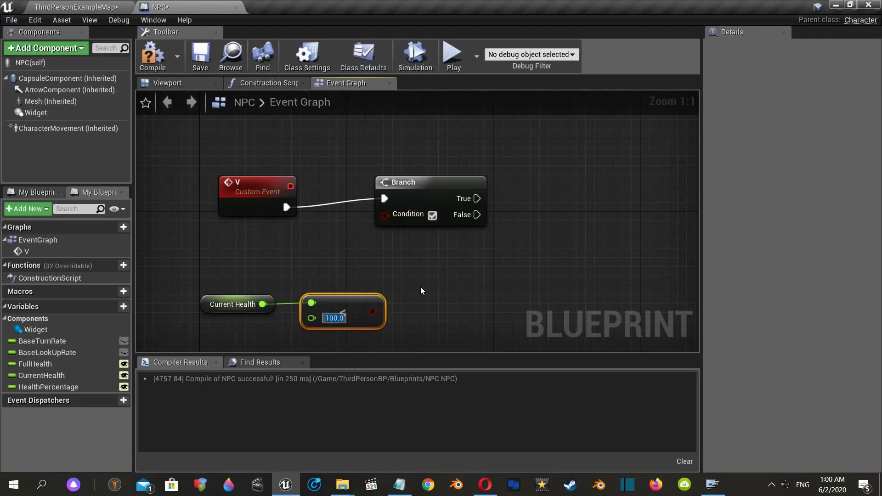
drag(372, 311, 381, 216)
- Rearrange the comparison nodes and pan the graph to make room beside the Branch
right_drag(426, 216, 388, 286)
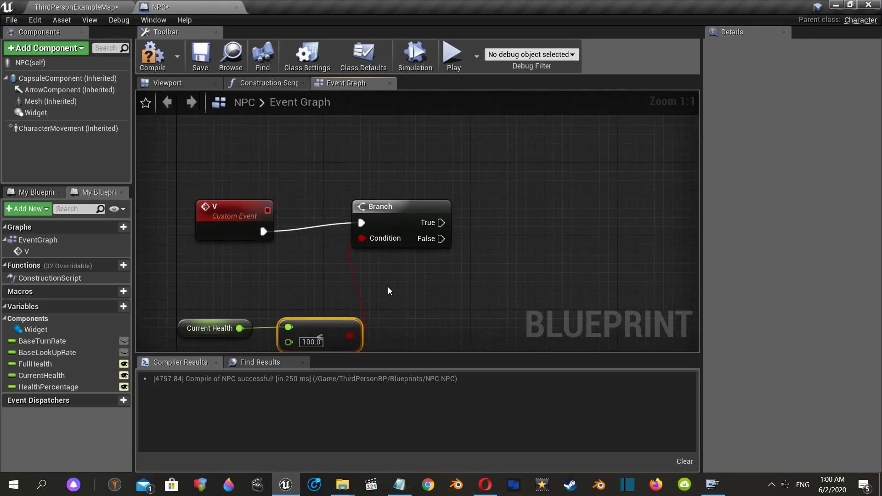
drag(317, 324, 282, 304)
click(241, 202)
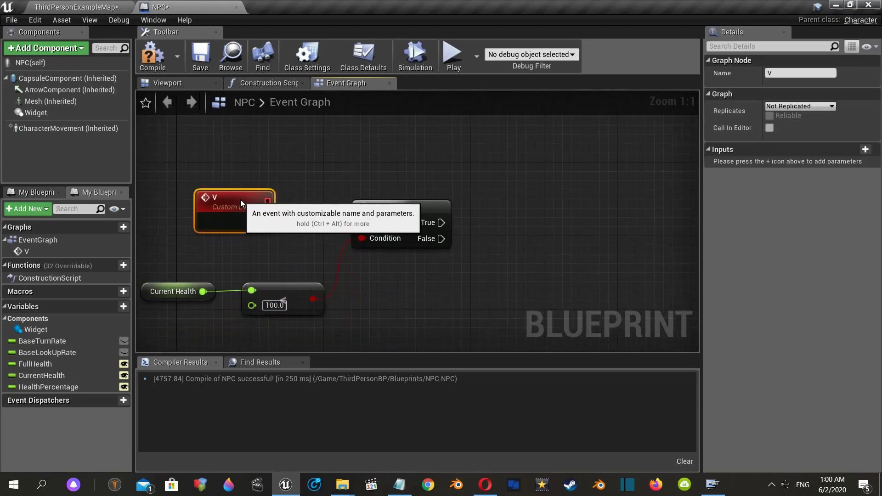
right_drag(493, 266, 400, 294)
drag(345, 253, 348, 254)
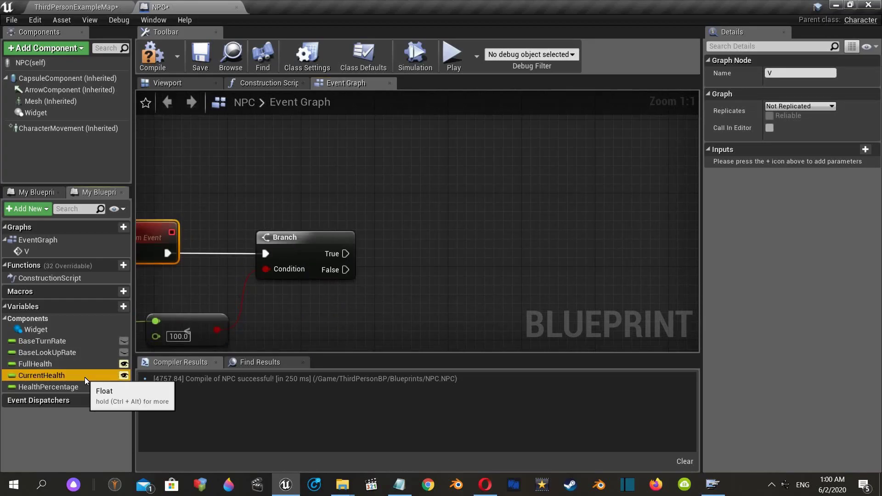
- Add a SET Current Health node driven by the Branch's True output
drag(85, 377, 445, 248)
click(459, 275)
drag(506, 256, 471, 239)
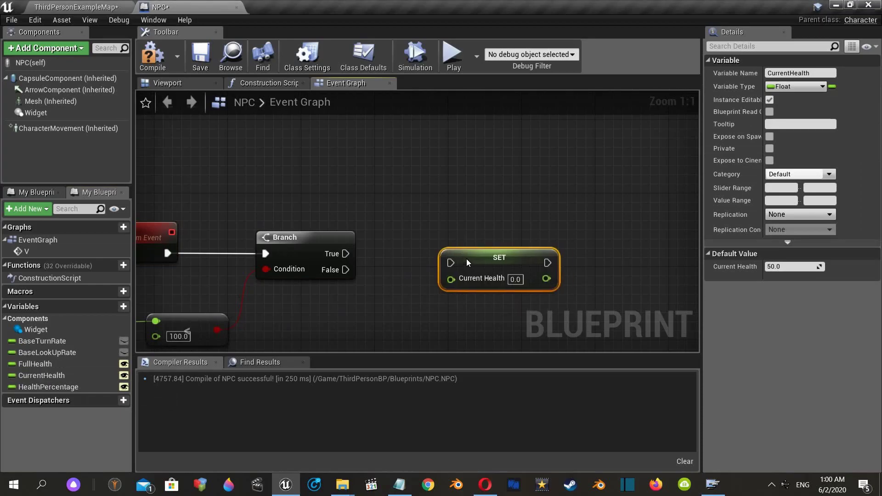
drag(345, 254, 424, 244)
right_drag(354, 307, 405, 229)
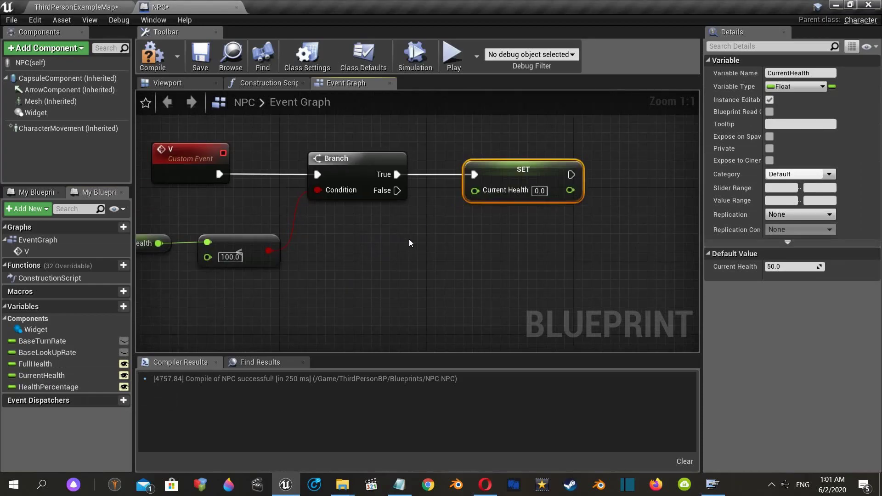
right_drag(475, 259, 477, 256)
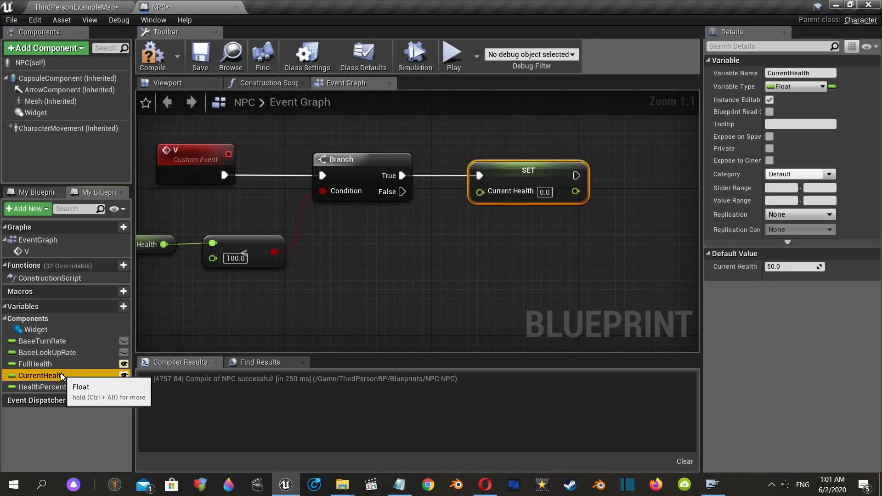
- Feed Current Health + 10.0 into the SET Current Health node
drag(42, 375, 412, 268)
click(440, 288)
drag(477, 272, 505, 250)
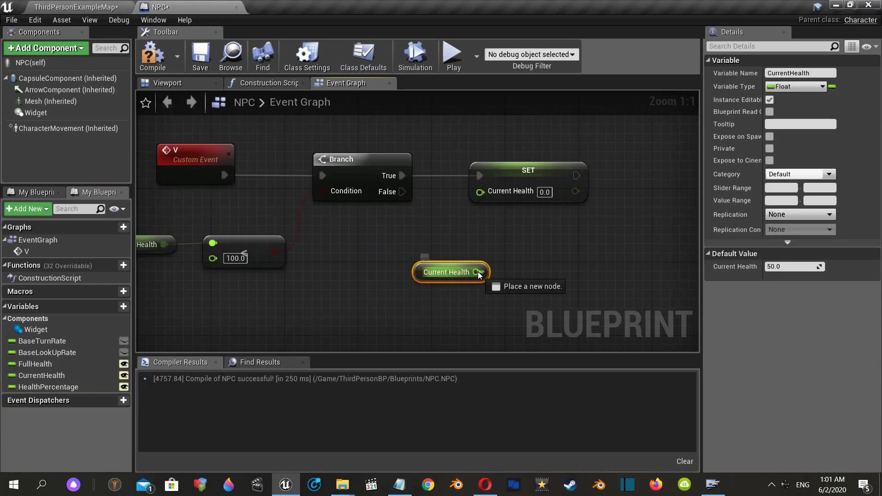
text(+)
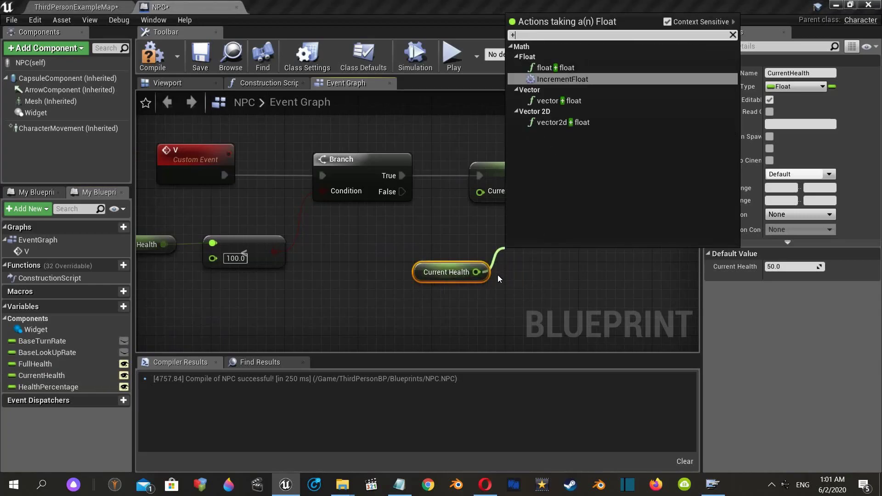
click(562, 70)
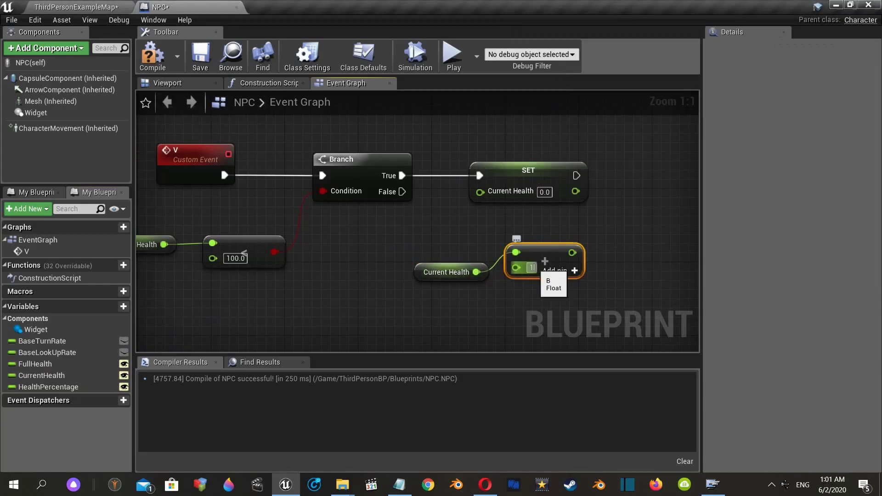
text(0)
click(470, 237)
drag(574, 252, 480, 192)
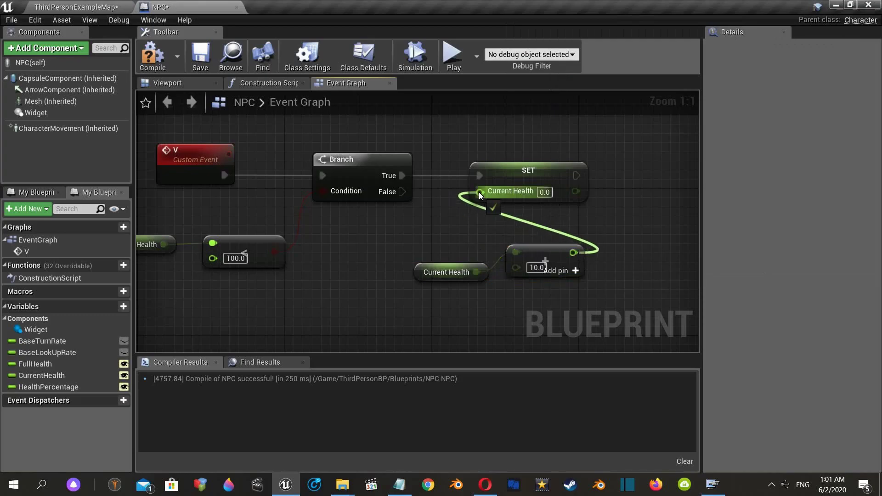
right_drag(445, 244, 443, 245)
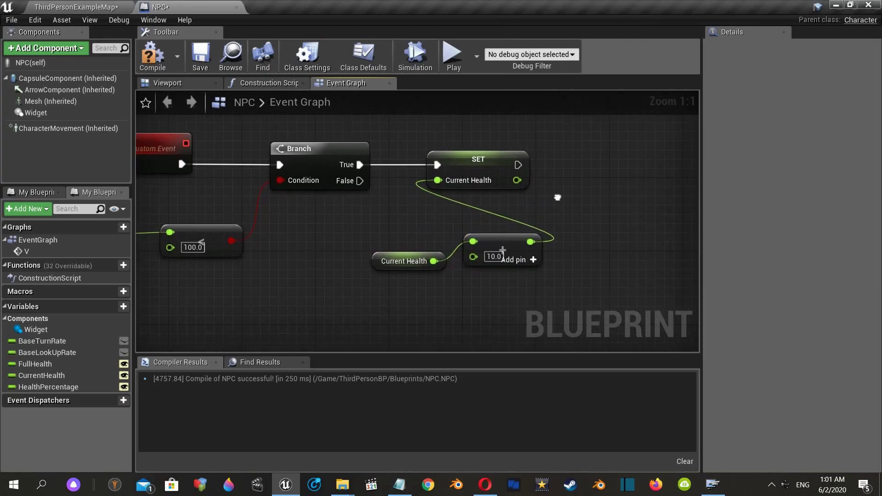
scroll(551, 197, down, 1)
scroll(540, 206, down, 1)
right_drag(540, 207, 538, 205)
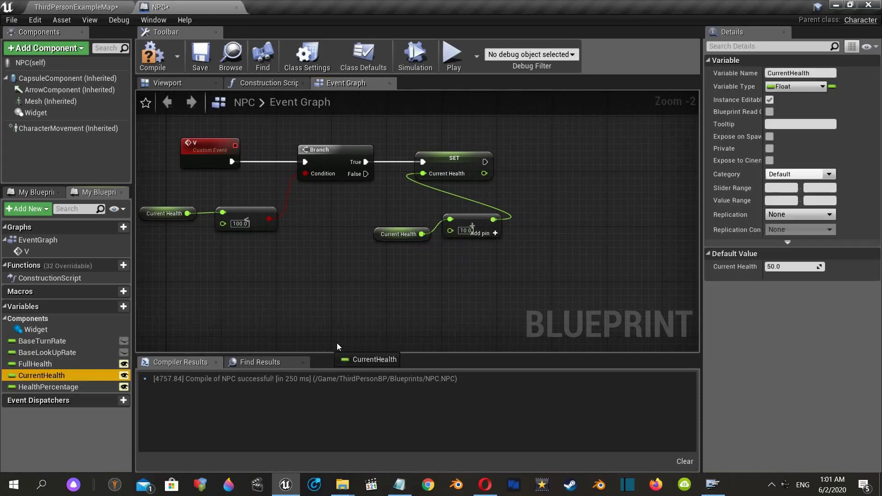
- Divide Current Health by Full Health with a float division node
drag(54, 373, 566, 217)
click(576, 230)
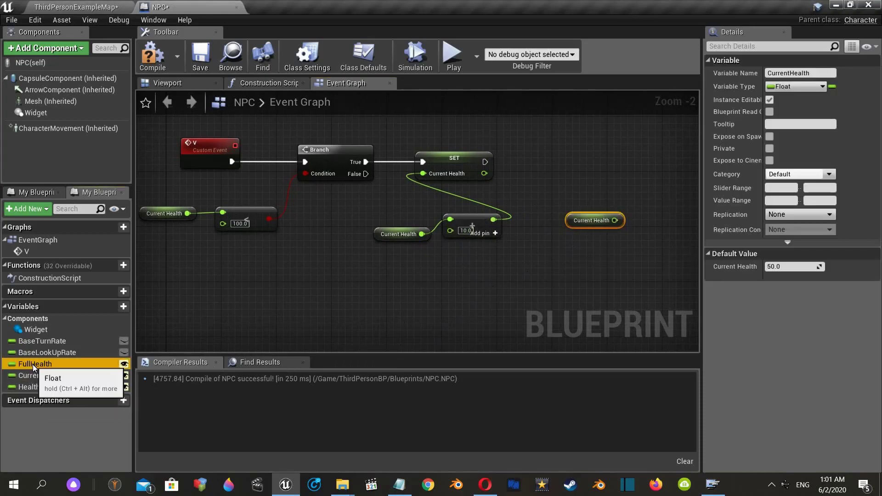
drag(32, 365, 587, 264)
click(589, 264)
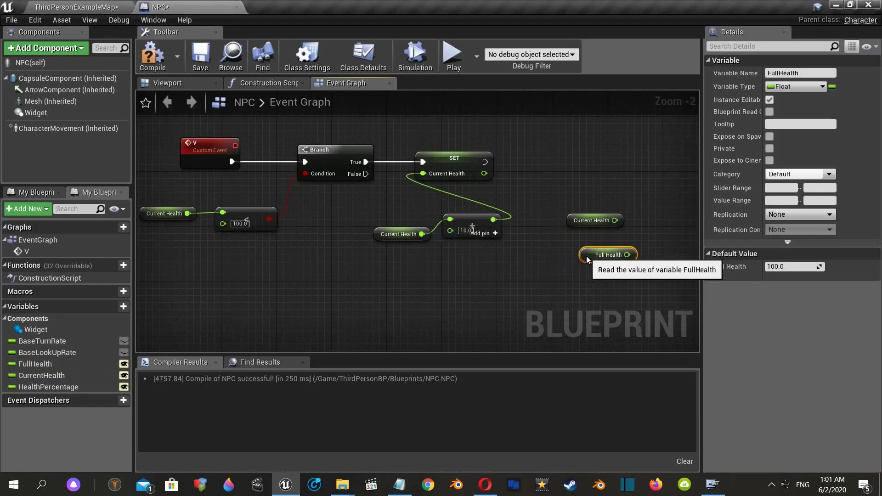
mouse_move(615, 220)
mouse_down()
mouse_move(643, 231)
mouse_move(626, 252)
mouse_move(650, 245)
mouse_up()
text(/)
click(683, 278)
right_drag(527, 226, 308, 220)
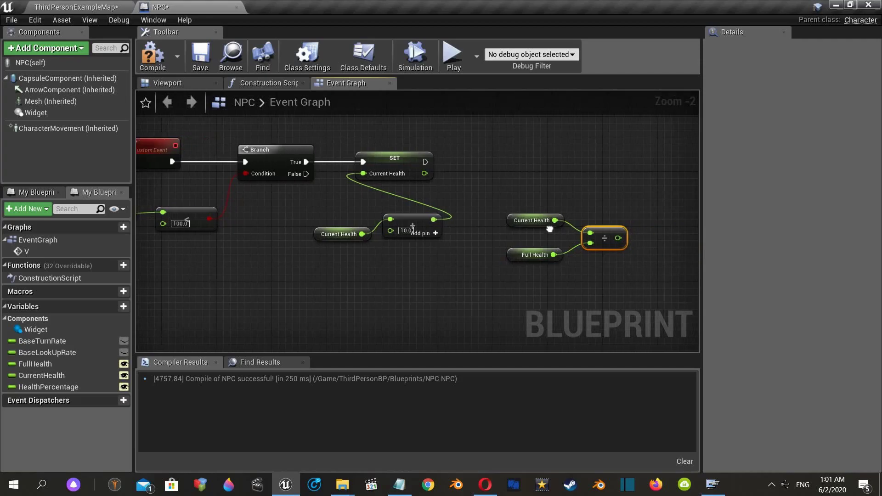
- Set Health Percentage from the division result, running right after SET Current Health
drag(48, 387, 517, 214)
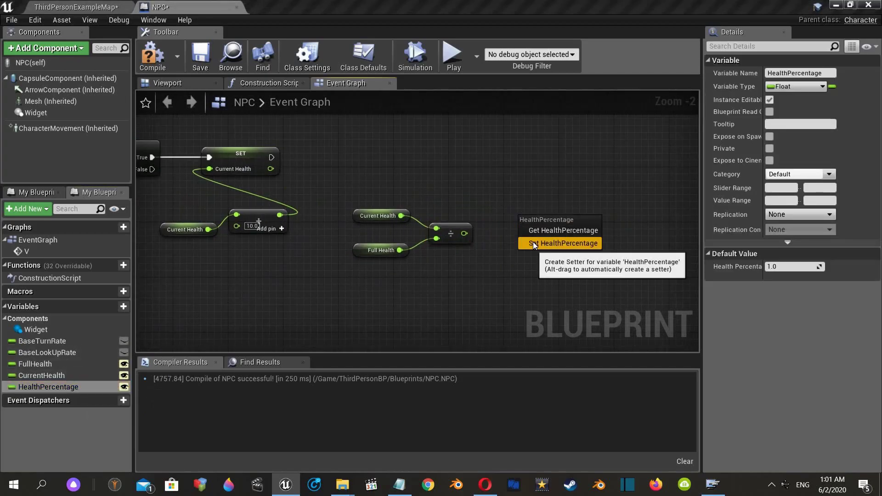
click(533, 243)
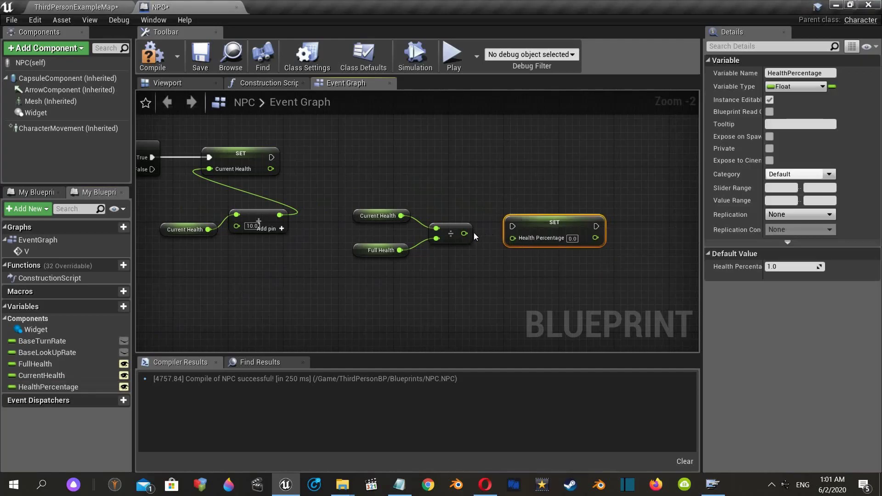
drag(509, 241, 512, 239)
drag(271, 157, 517, 227)
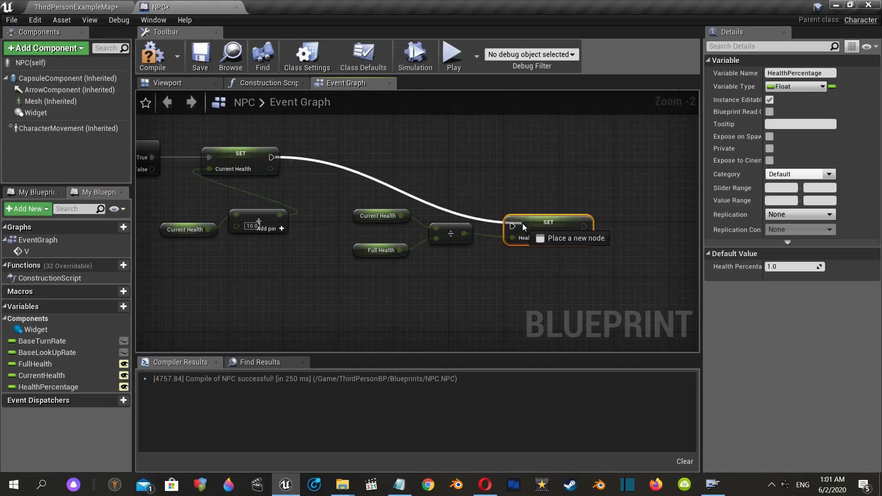
- Select the health check and healing nodes
scroll(571, 206, down, 2)
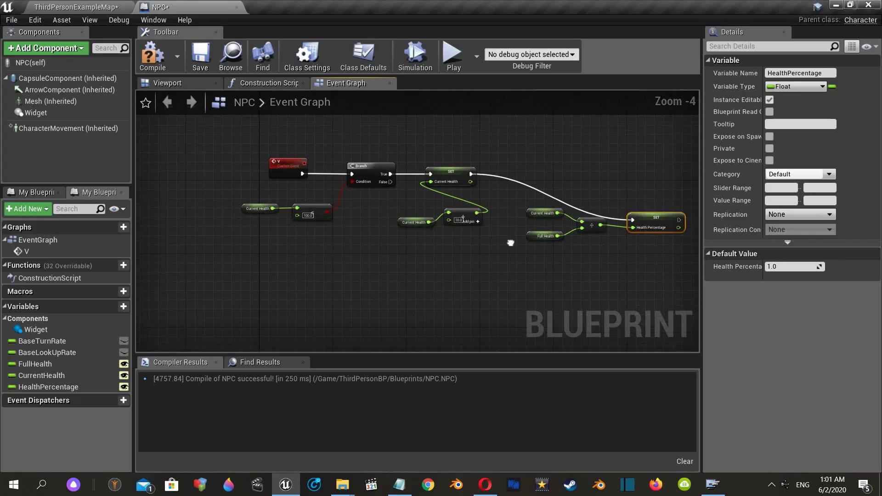
right_drag(571, 206, 479, 226)
drag(190, 135, 436, 225)
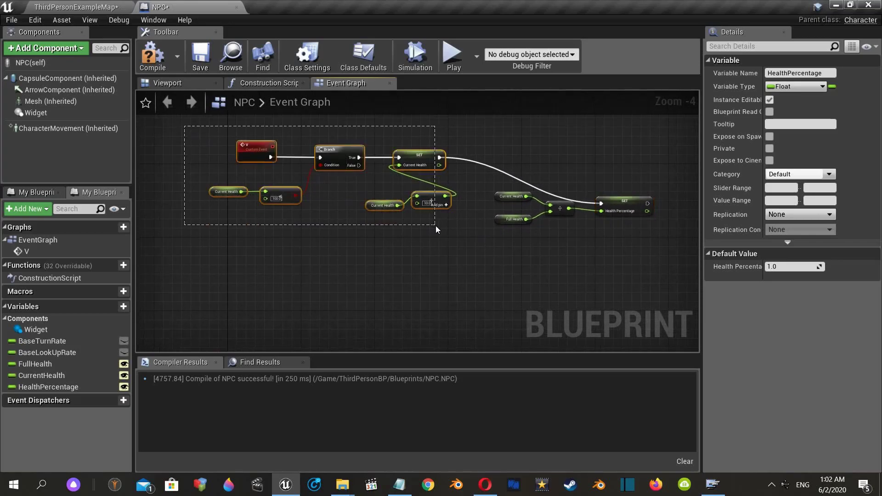
- Paste a copy of the nodes below and replace the old CustomEvent with a custom event named X
key(ctrl+c)
key(ctrl+v)
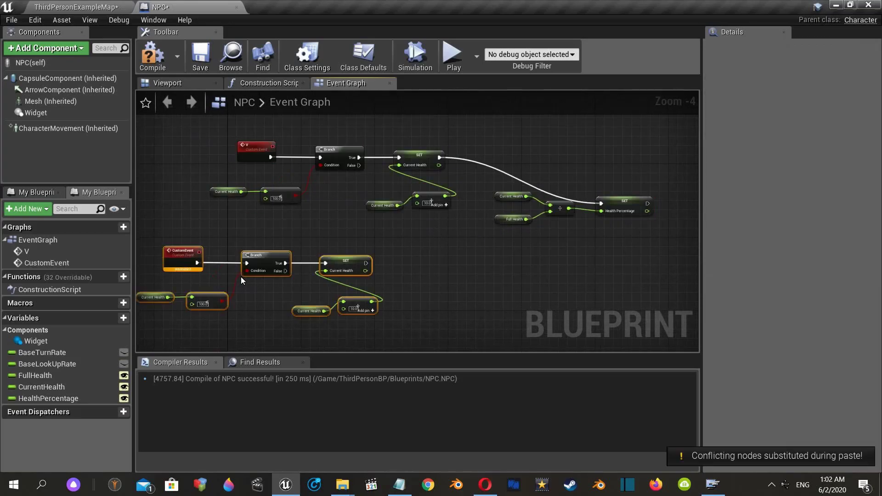
scroll(344, 271, up, 2)
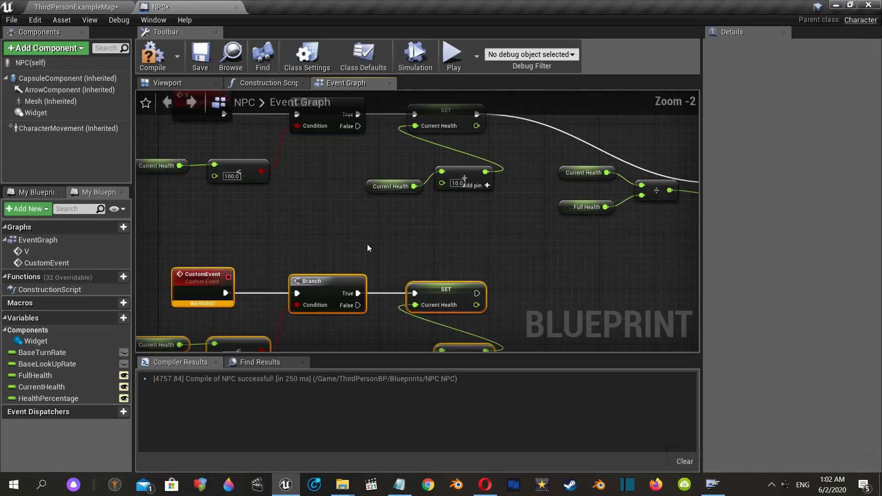
click(252, 265)
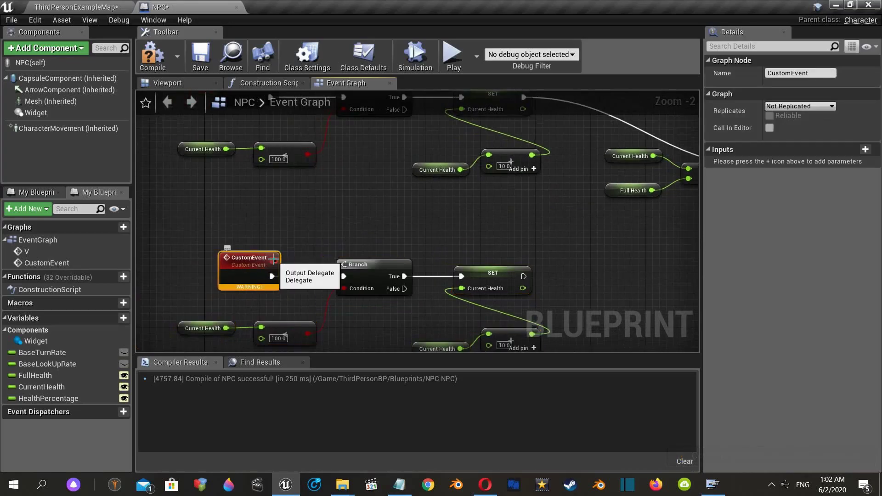
key(Delete)
right_click(237, 252)
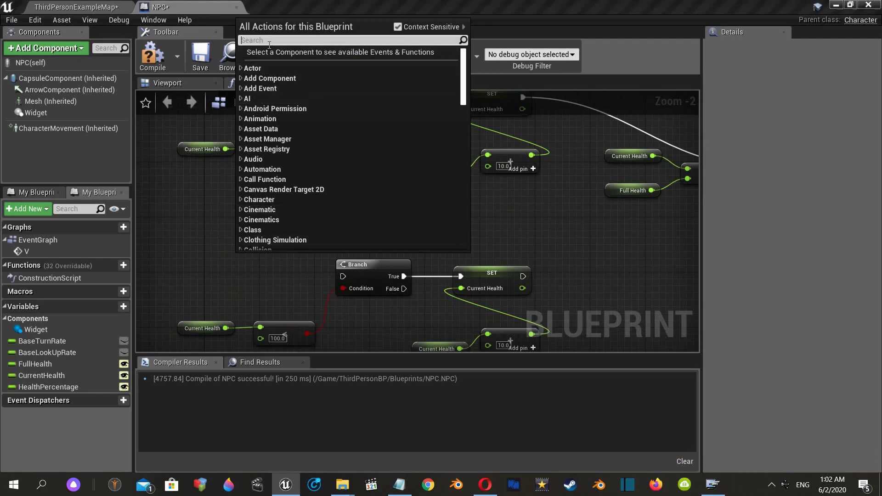
text(custo)
click(327, 94)
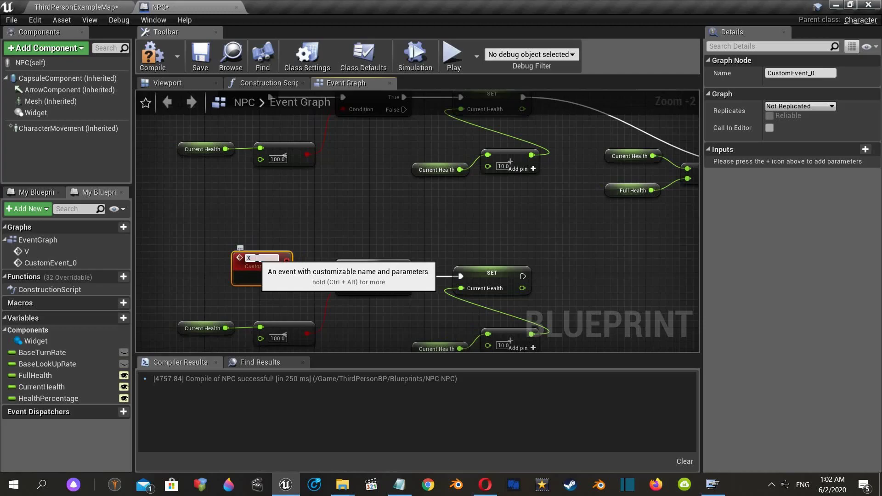
key(Return)
- Connect event X to the Branch and delete the unwanted 100.0 node
scroll(282, 302, up, 2)
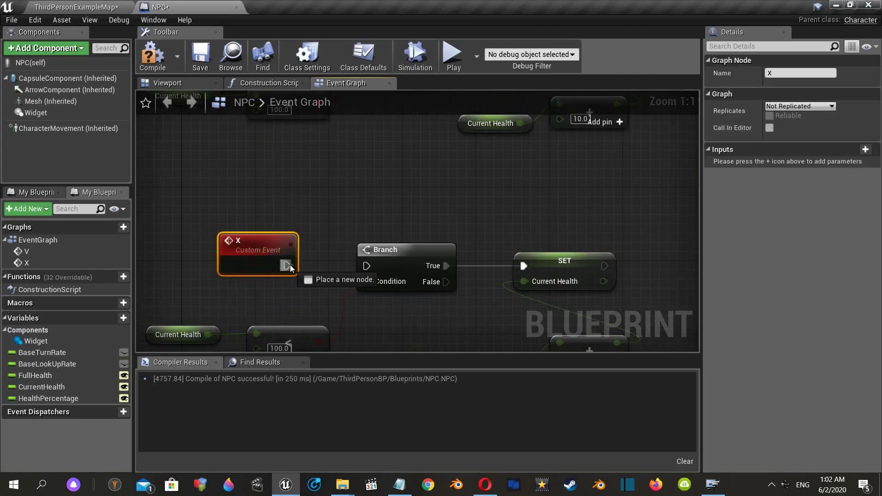
drag(361, 266, 363, 265)
click(296, 295)
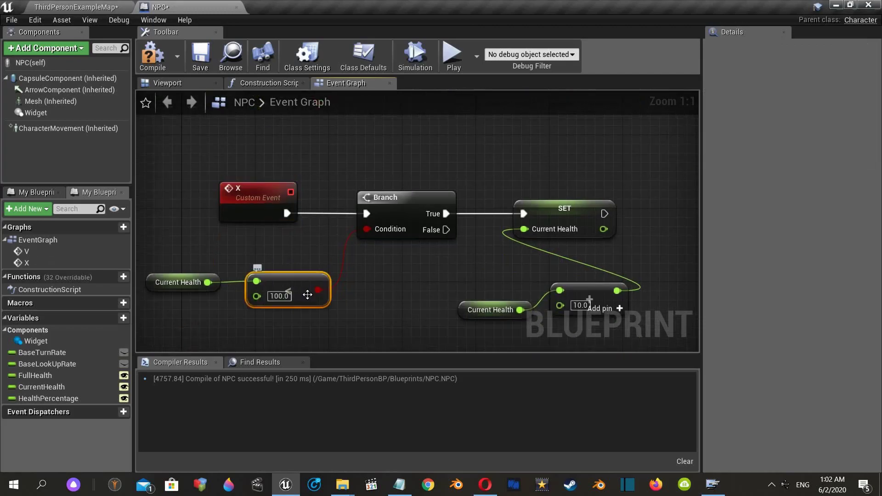
key(Delete)
- Feed a Current Health > float comparison into the Branch Condition
drag(207, 282, 252, 285)
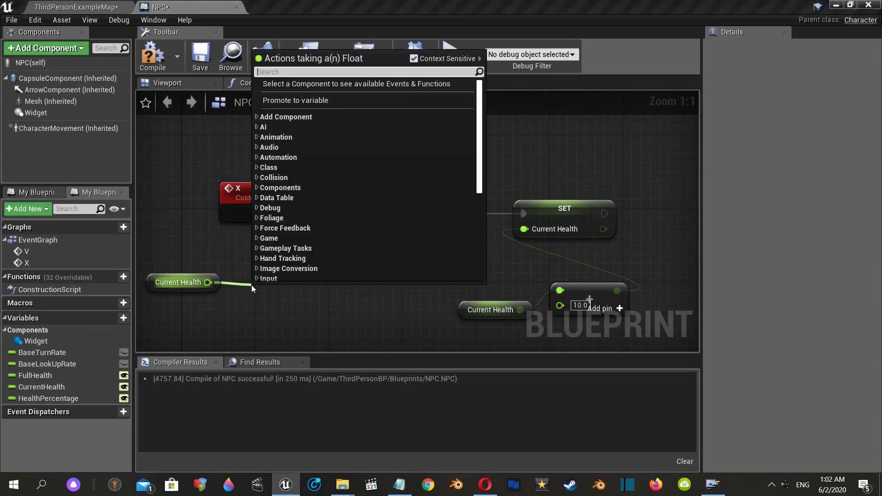
text(>)
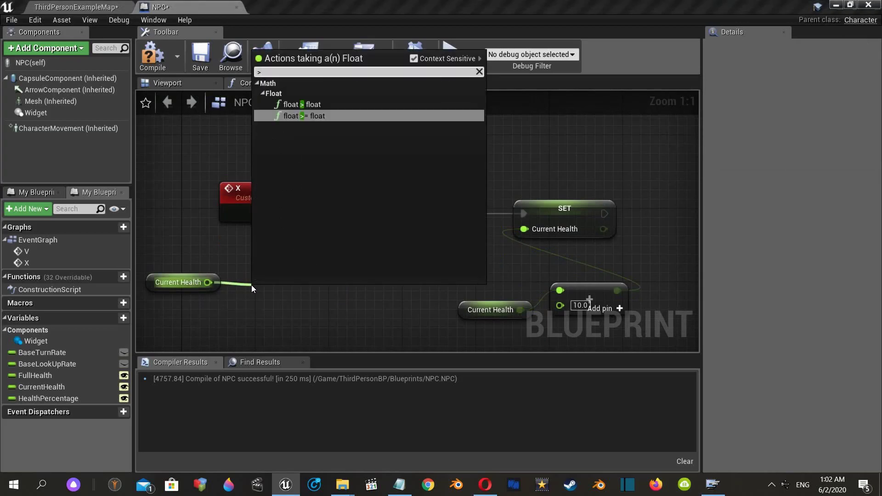
click(288, 128)
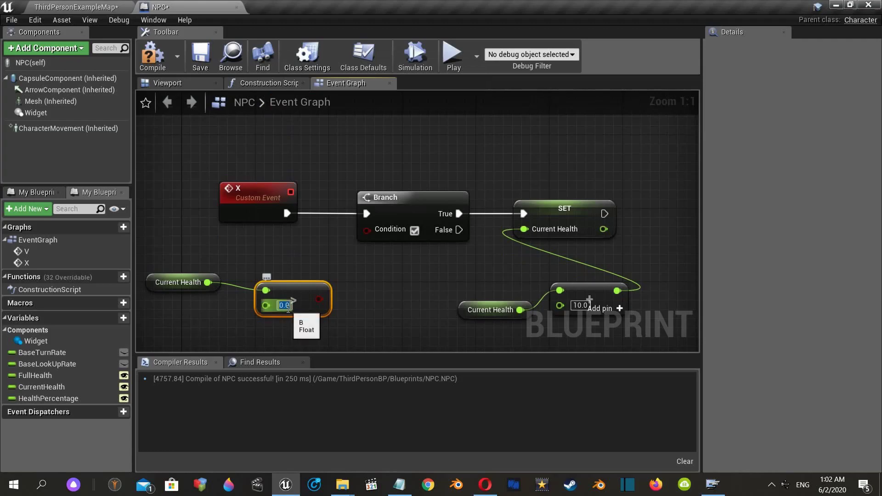
drag(327, 299, 366, 230)
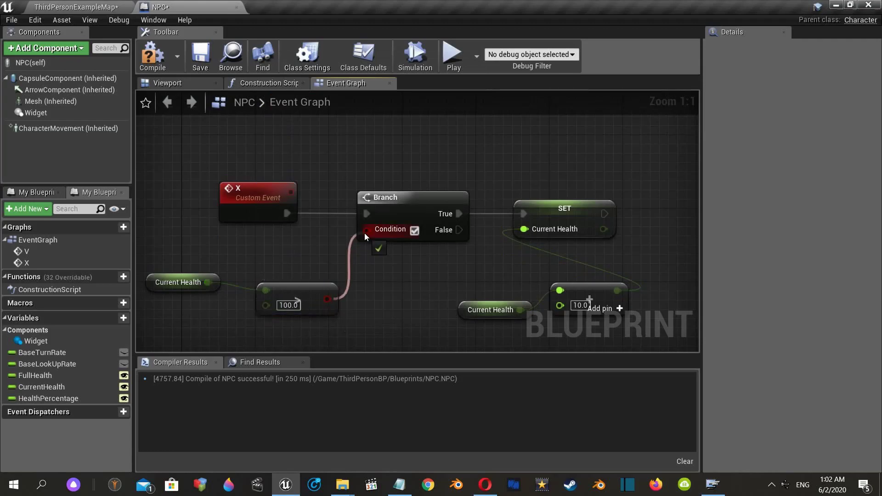
scroll(299, 274, down, 1)
scroll(299, 274, down, 1)
mouse_move(300, 274)
right_down()
mouse_move(302, 283)
mouse_move(242, 349)
right_up()
- Wire the lower SET into the Health Percentage setter and compile the NPC blueprint
drag(355, 314, 596, 207)
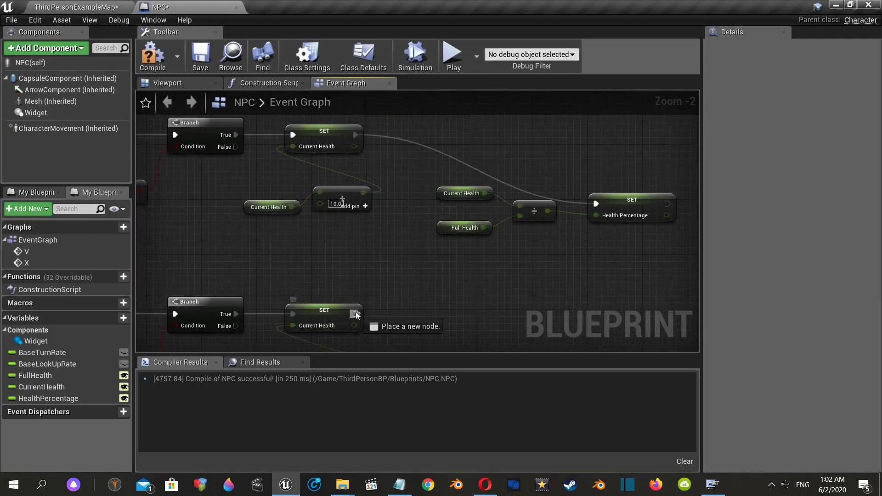
scroll(381, 221, up, 1)
scroll(381, 221, up, 1)
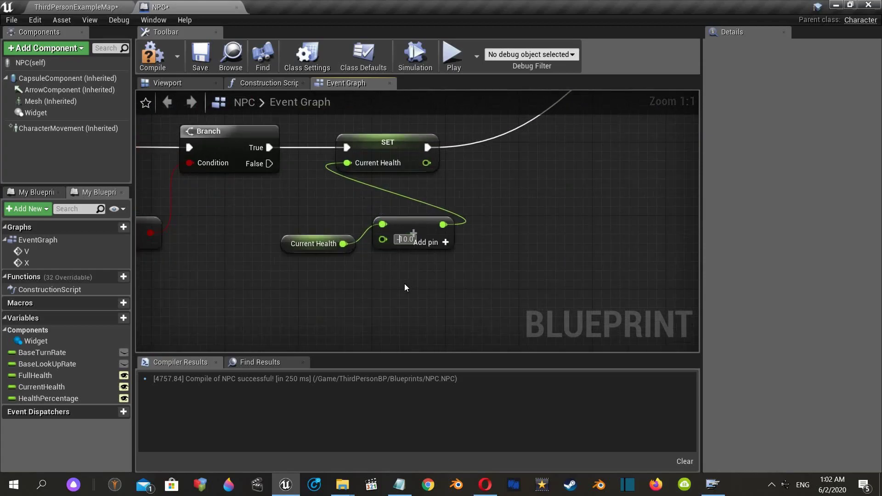
scroll(518, 257, down, 1)
scroll(518, 258, down, 2)
right_drag(365, 292, 442, 289)
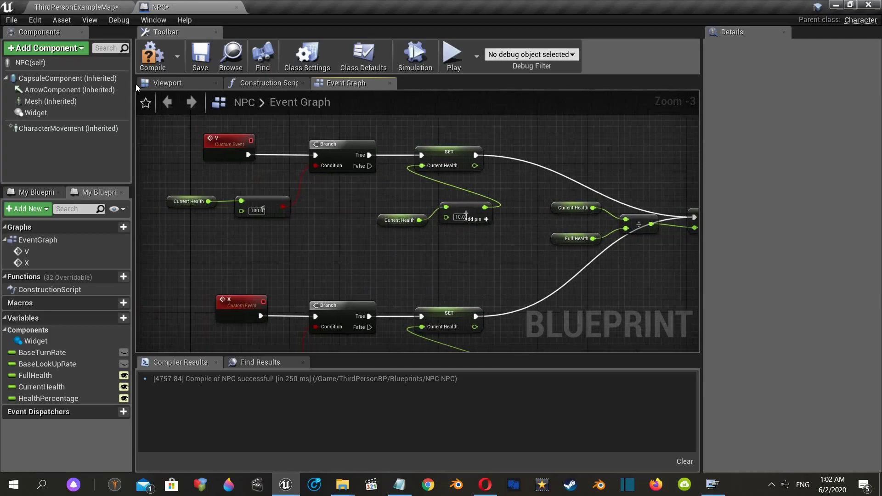
click(153, 56)
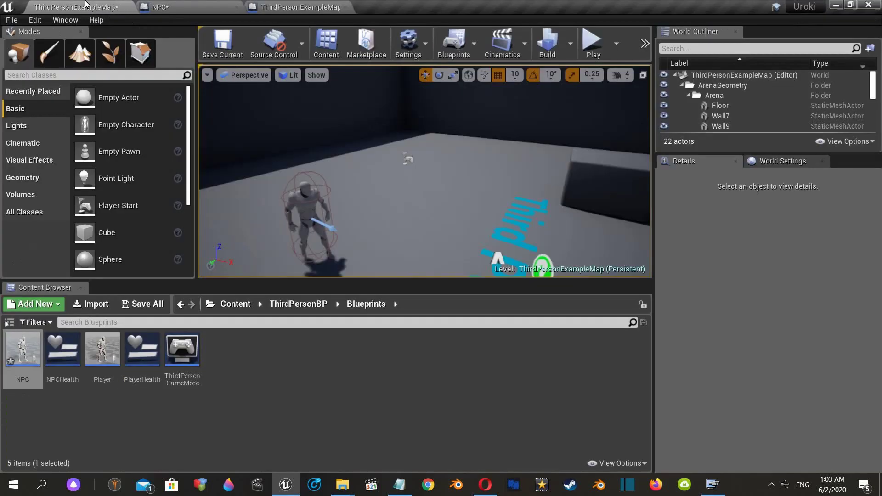
- Select the NPC in ThirdPersonExampleMap and open the Level Blueprint event graph
click(102, 6)
right_drag(424, 171, 424, 171)
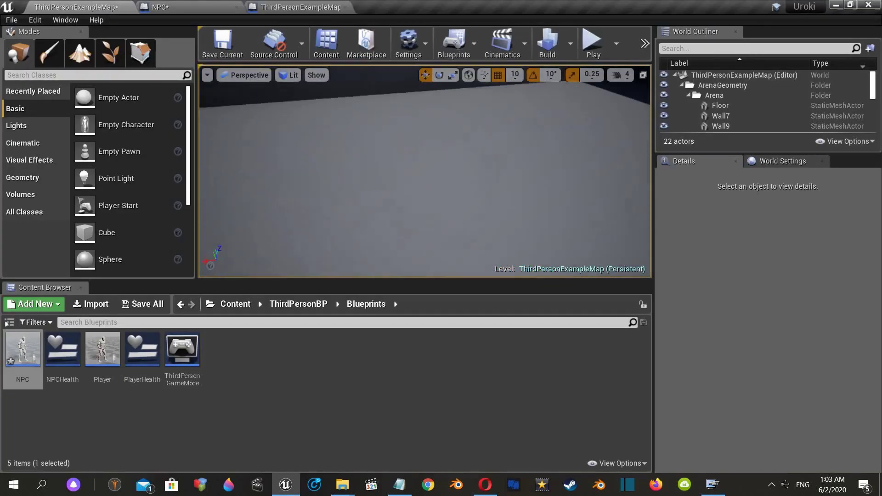
click(471, 184)
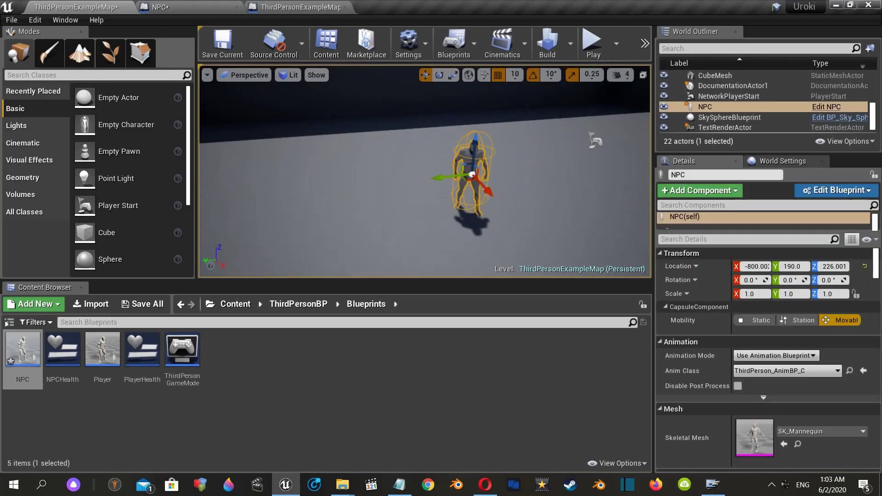
right_drag(425, 171, 425, 171)
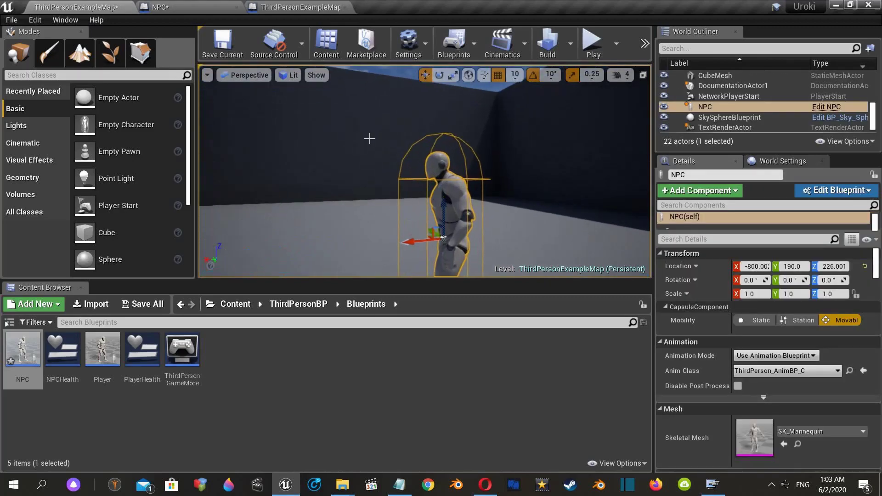
click(291, 7)
- Add a reference to the NPC and delete the old level blueprint nodes
right_click(307, 190)
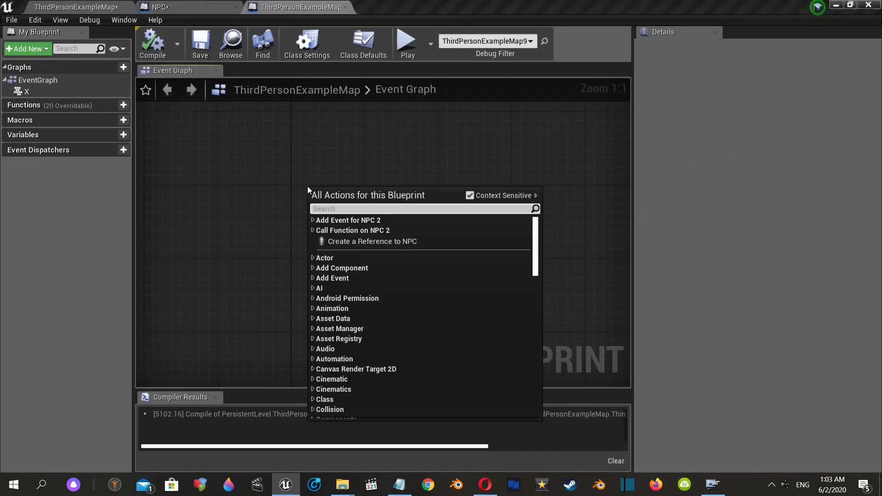
click(351, 242)
scroll(359, 224, down, 3)
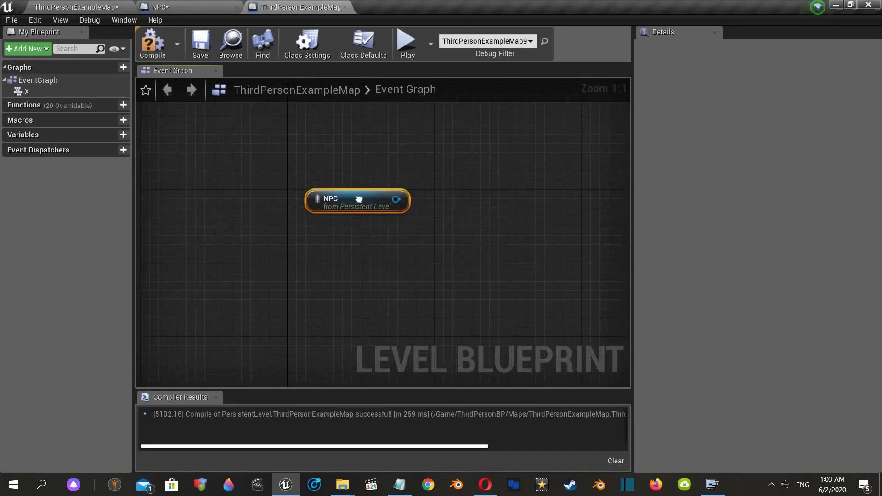
mouse_move(321, 243)
right_down()
mouse_move(302, 261)
mouse_move(345, 212)
right_up()
scroll(302, 261, down, 2)
drag(238, 233, 439, 339)
key(Delete)
right_drag(259, 275, 398, 361)
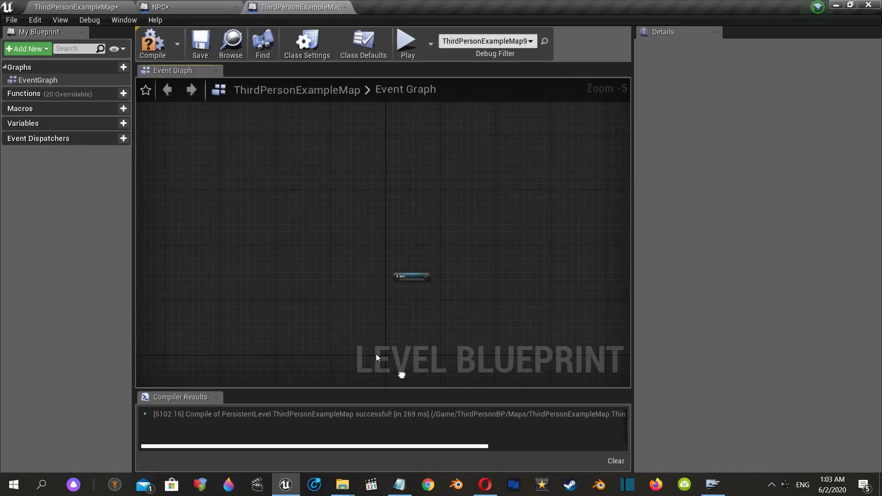
scroll(398, 361, up, 4)
right_drag(407, 104, 334, 195)
- Add keyboard event nodes for the V and X keys
right_click(330, 151)
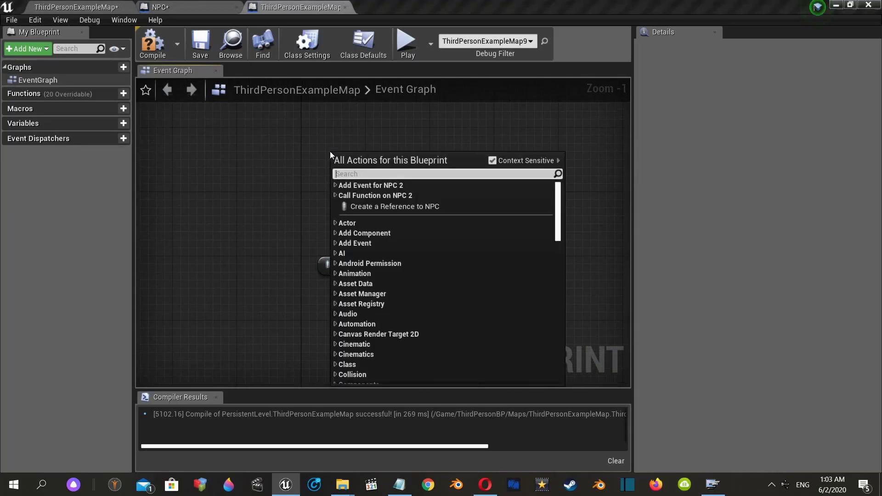
text(v)
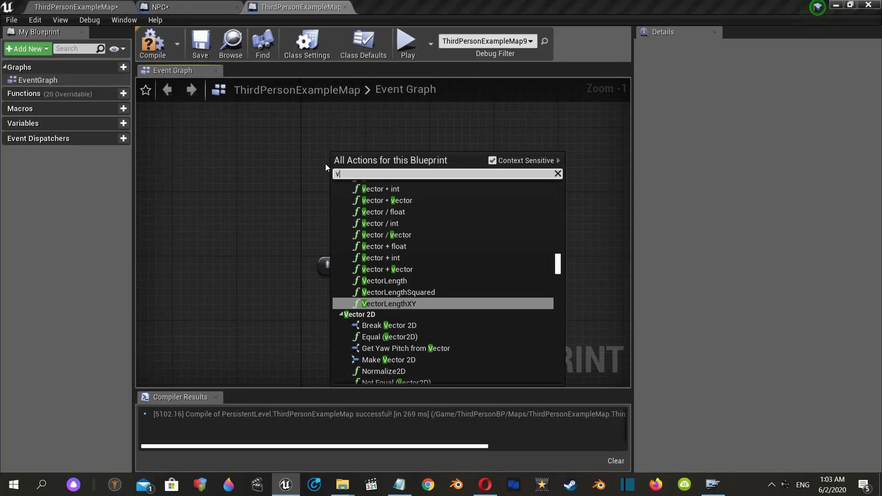
key(BackSpace)
text(y)
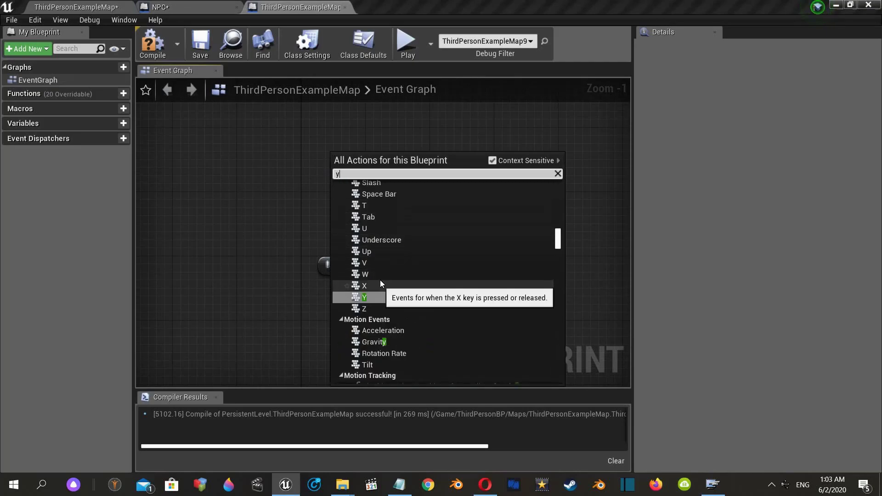
click(382, 262)
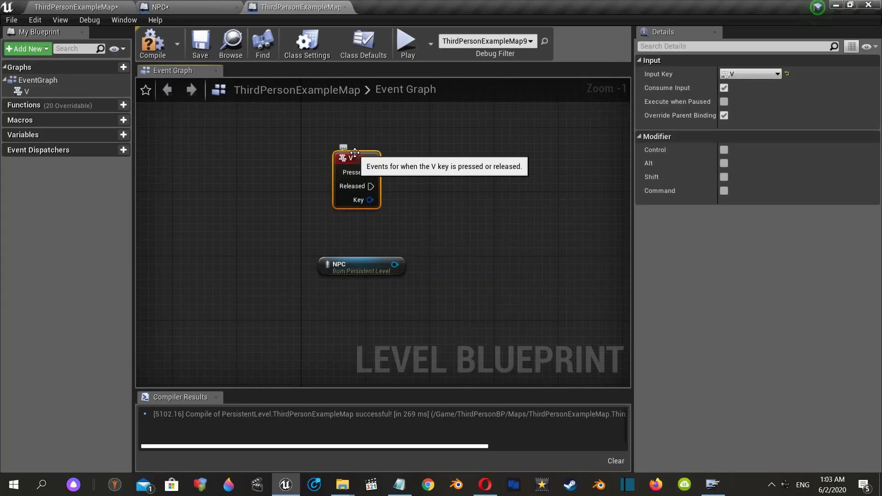
right_click(485, 229)
text(v)
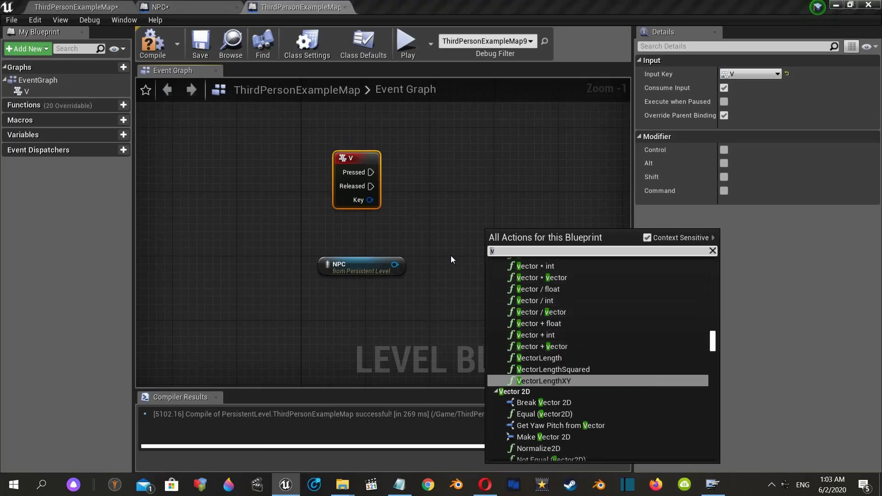
key(BackSpace)
text(x)
click(538, 364)
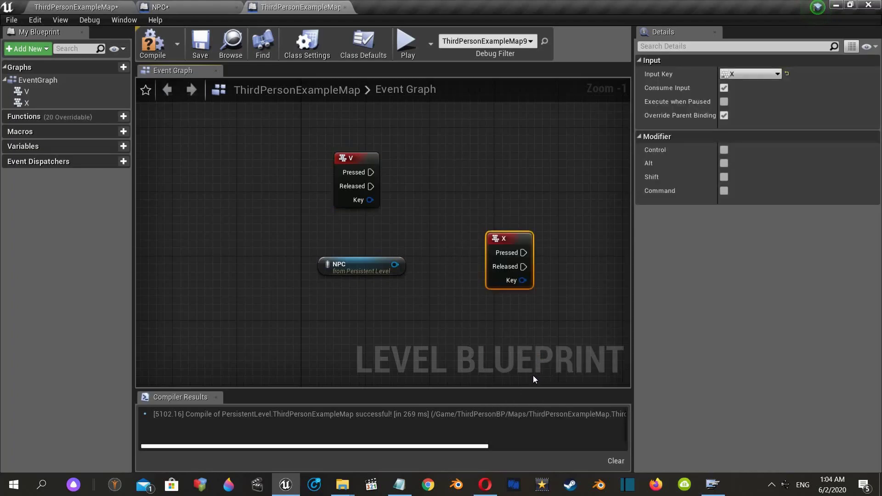
- Arrange the key events and add a call to the NPC's V event from the NPC reference
mouse_move(528, 243)
mouse_down()
mouse_move(359, 324)
mouse_move(384, 329)
mouse_up()
right_drag(410, 287, 320, 198)
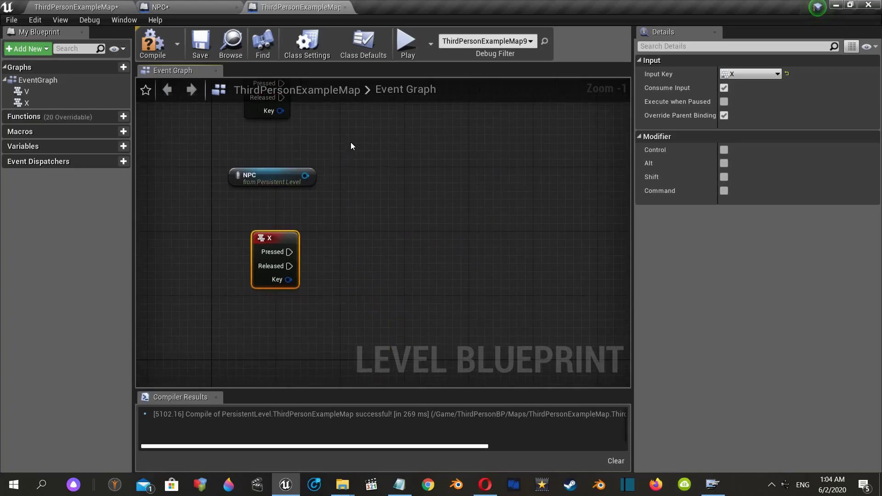
right_drag(351, 147, 337, 194)
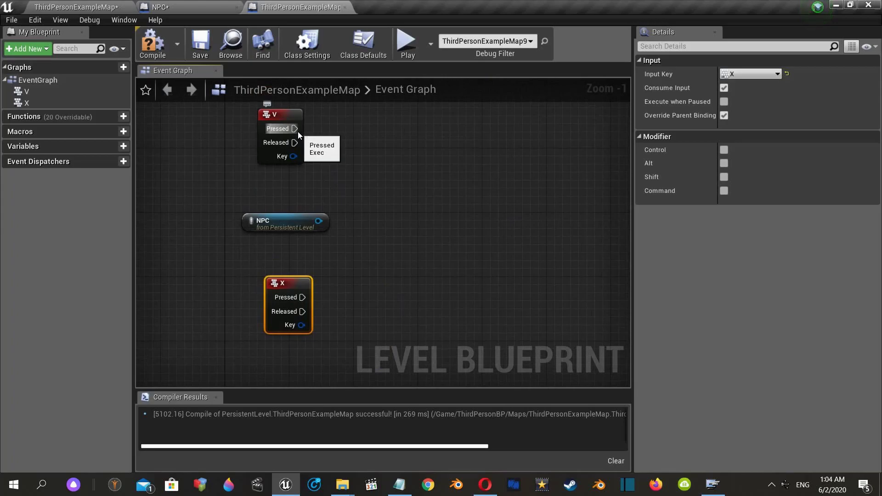
drag(318, 221, 346, 206)
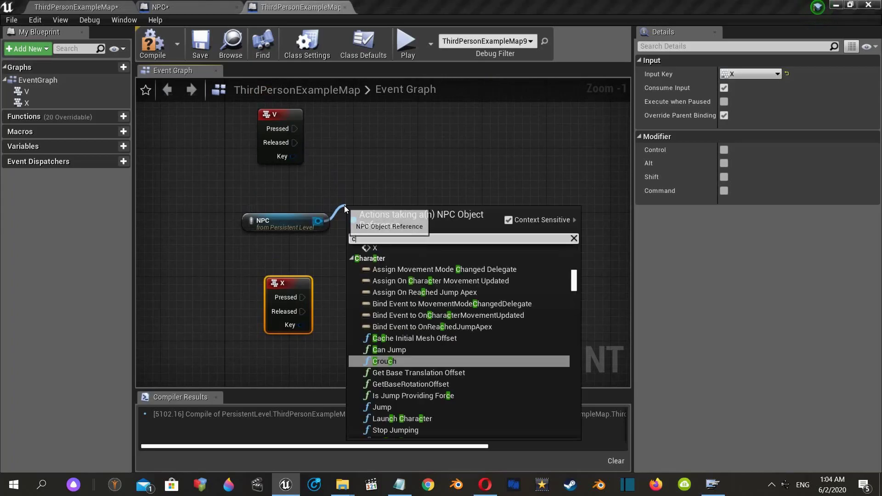
text(cust)
key(BackSpace)
key(BackSpace)
key(BackSpace)
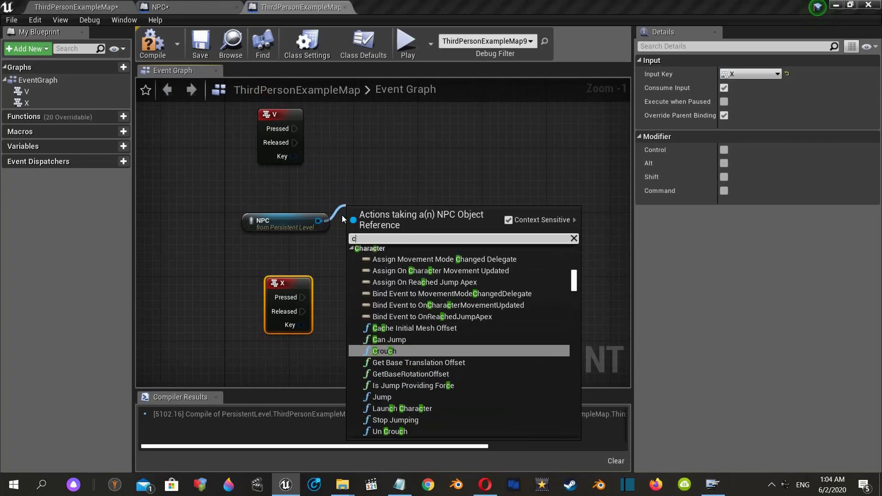
text(v)
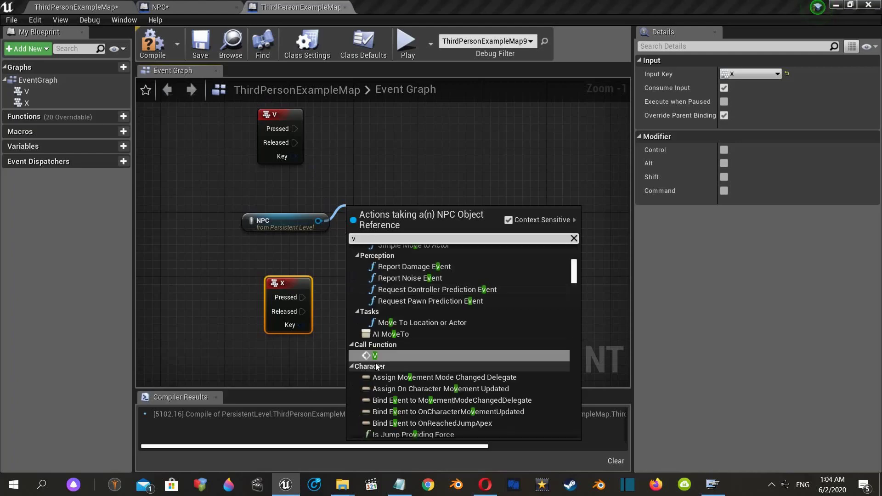
click(380, 357)
drag(375, 209, 404, 150)
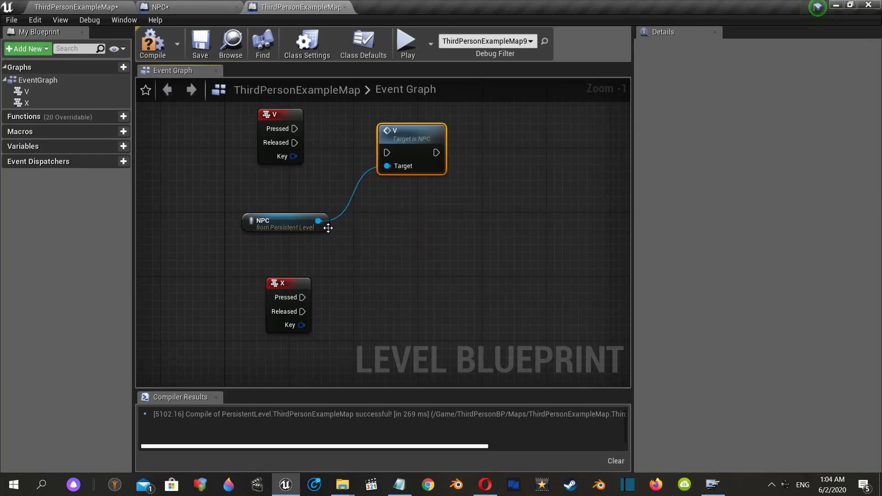
- Add a call to the NPC's X event and trigger it when X is pressed
drag(318, 221, 385, 270)
text(x)
click(415, 156)
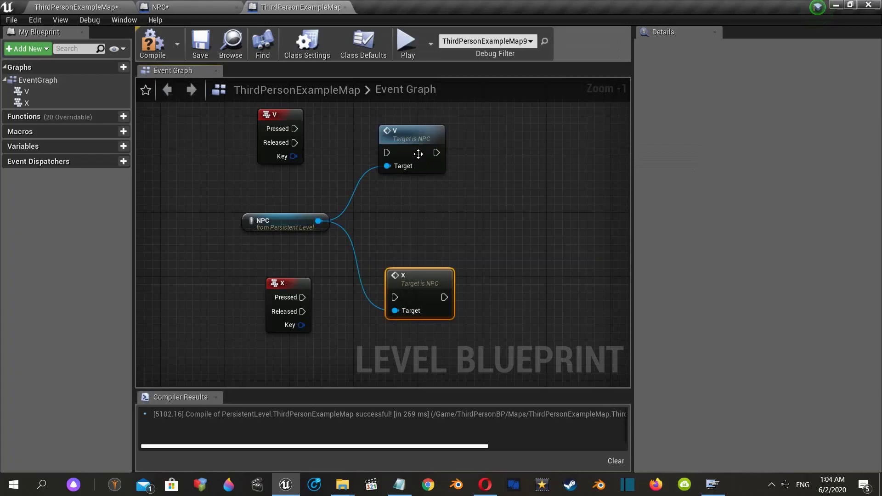
drag(302, 297, 402, 319)
- Trigger the NPC's V call when V is pressed, then compile the level blueprint
right_drag(386, 232, 390, 287)
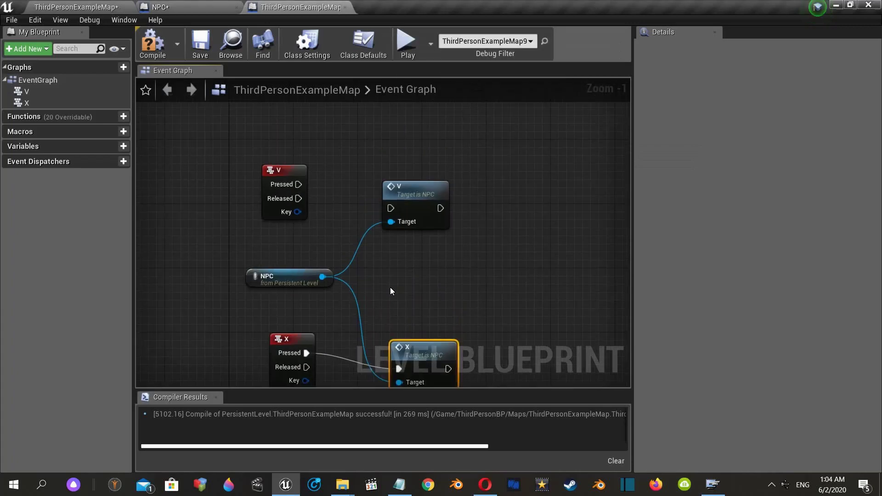
drag(298, 183, 390, 208)
scroll(398, 264, down, 1)
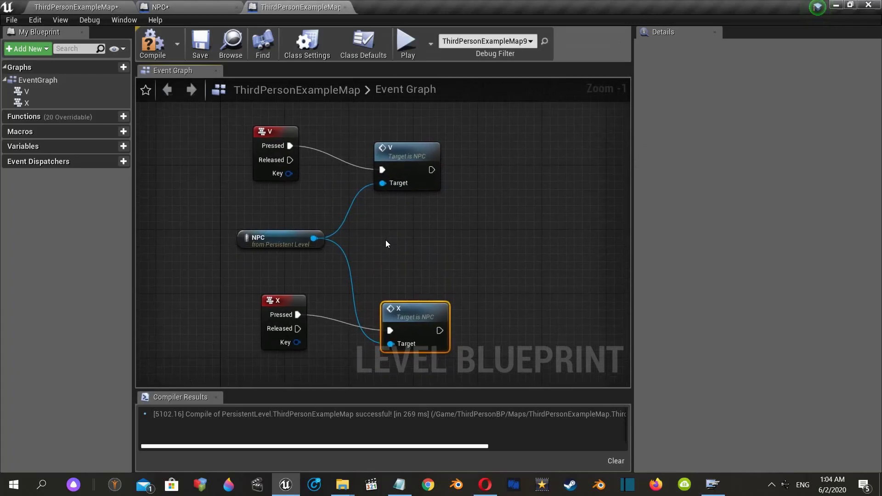
click(167, 60)
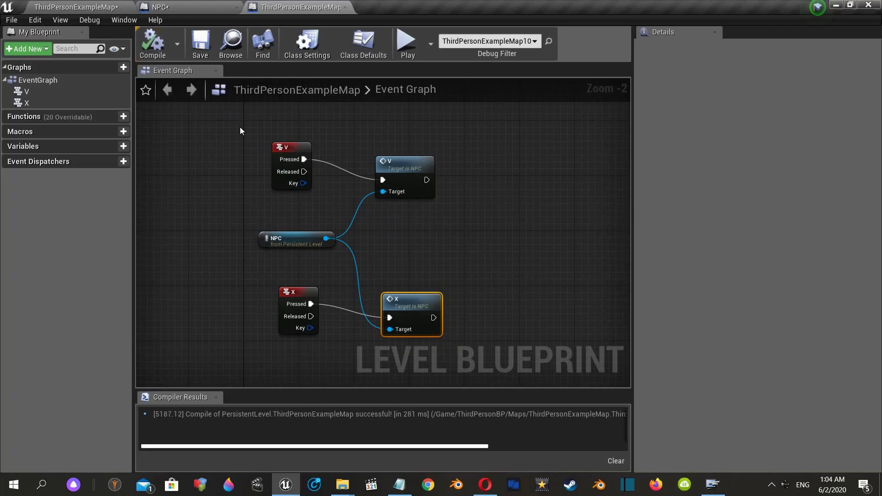
- In the NPC blueprint, add Print String of Health Percentage after its setter, then compile
click(202, 7)
scroll(310, 146, down, 2)
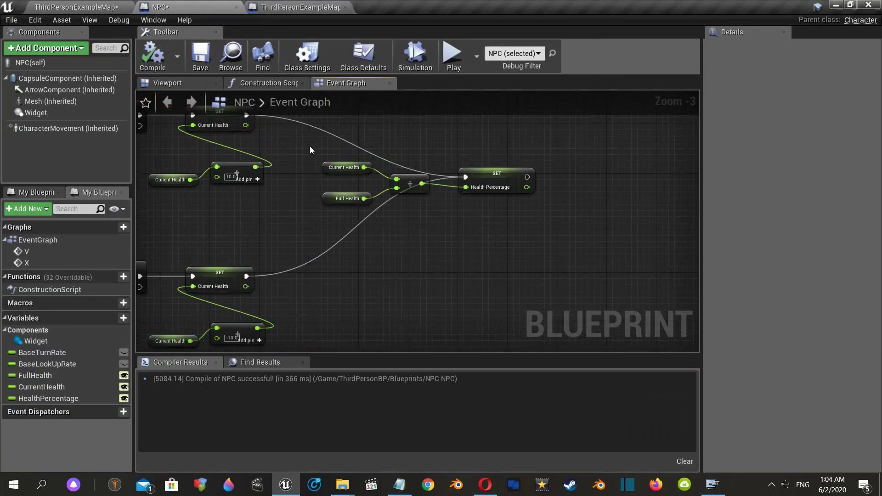
mouse_move(532, 178)
mouse_down()
mouse_move(582, 183)
mouse_move(601, 166)
mouse_up()
text(print)
key(Return)
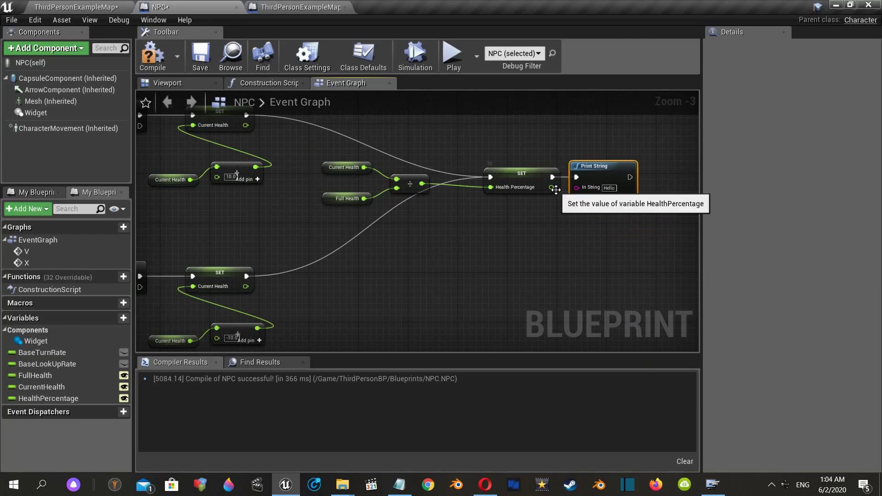
drag(551, 187, 577, 187)
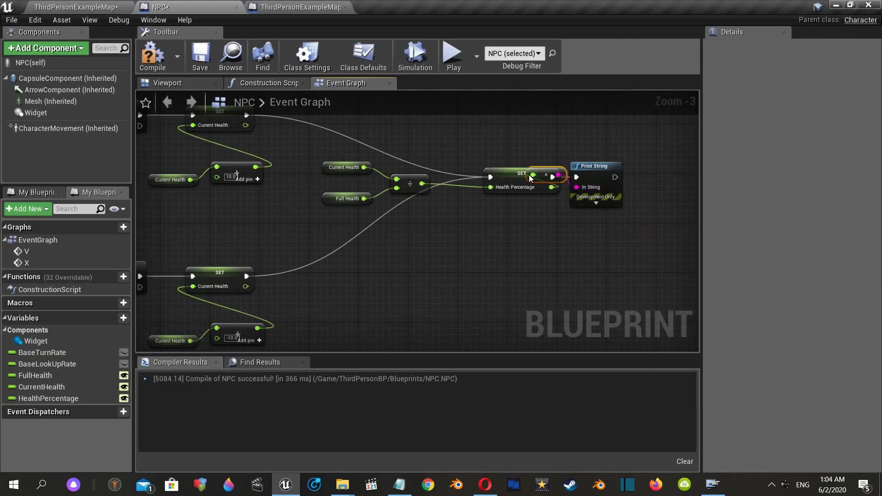
click(152, 56)
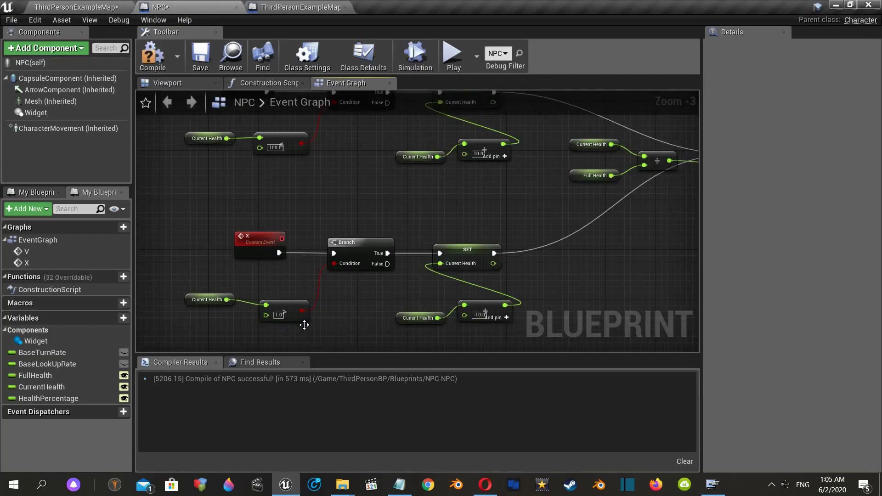
click(459, 57)
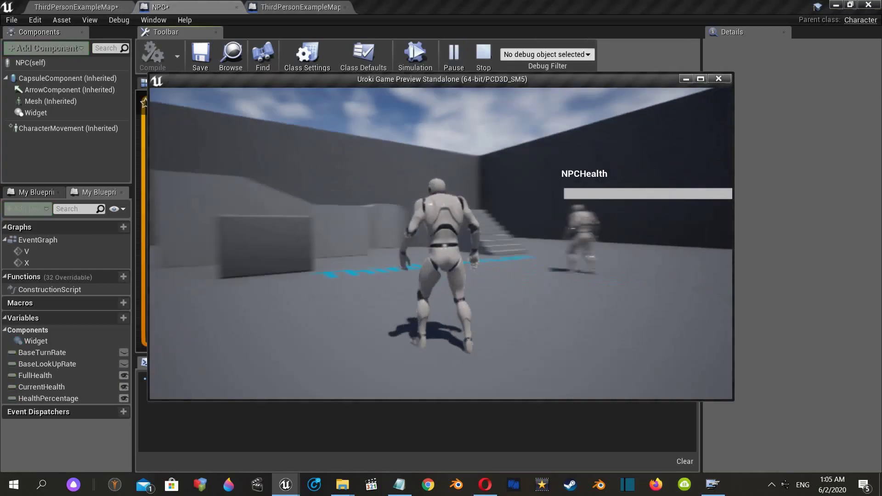
key(x)
key(x)
key(x)
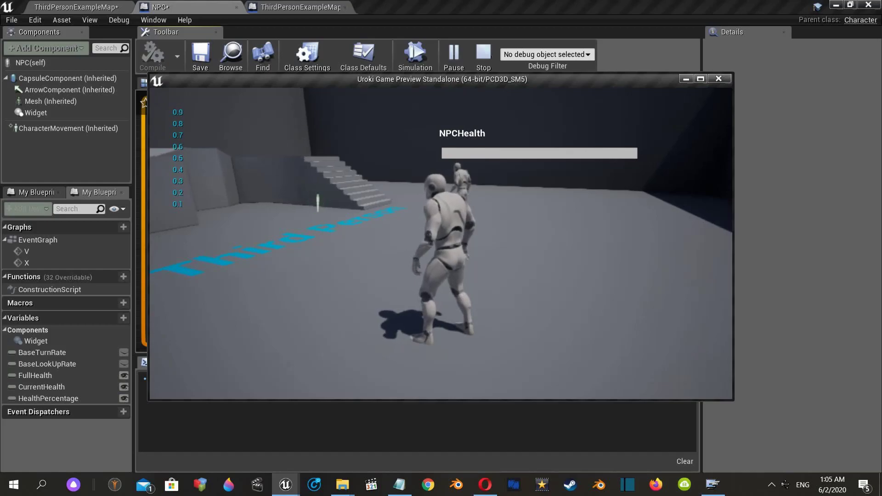
key(Escape)
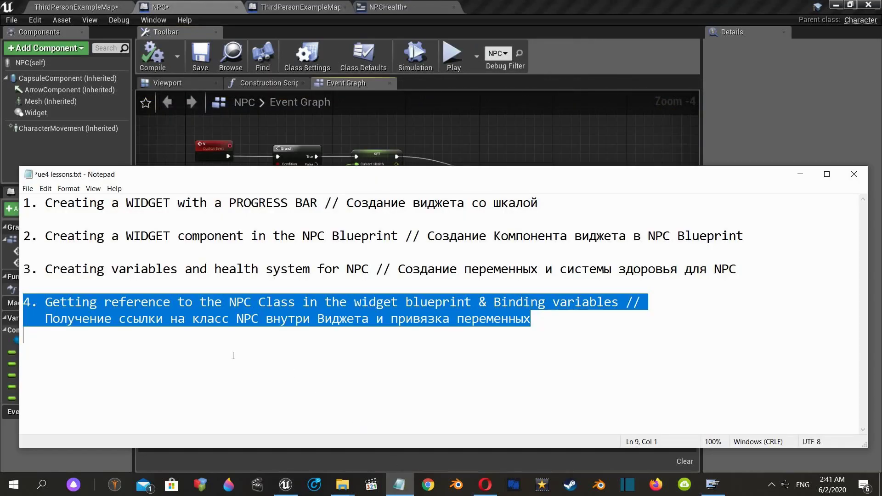
click(169, 5)
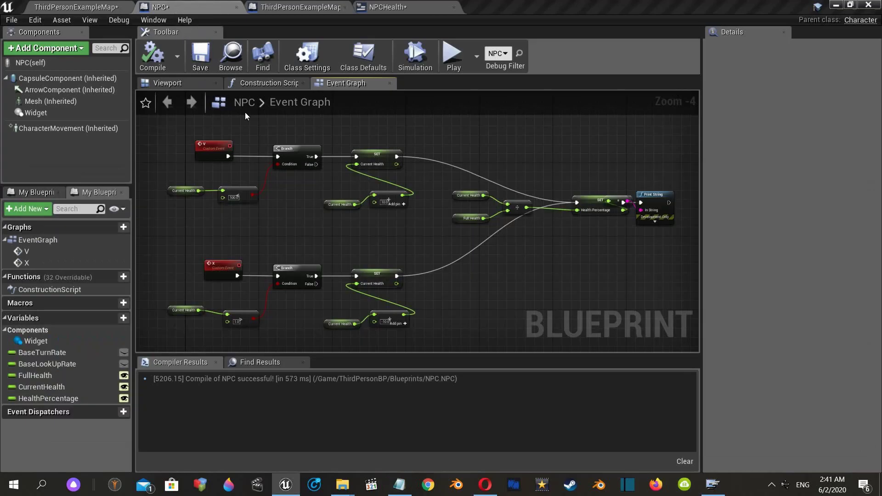
- Open the NPCHealth widget blueprint and switch to its Graph view
click(68, 5)
click(59, 352)
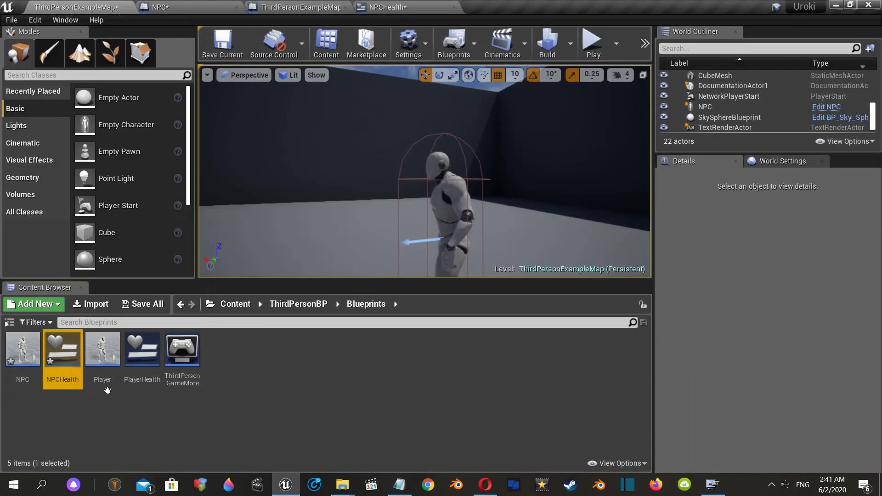
double_click(78, 355)
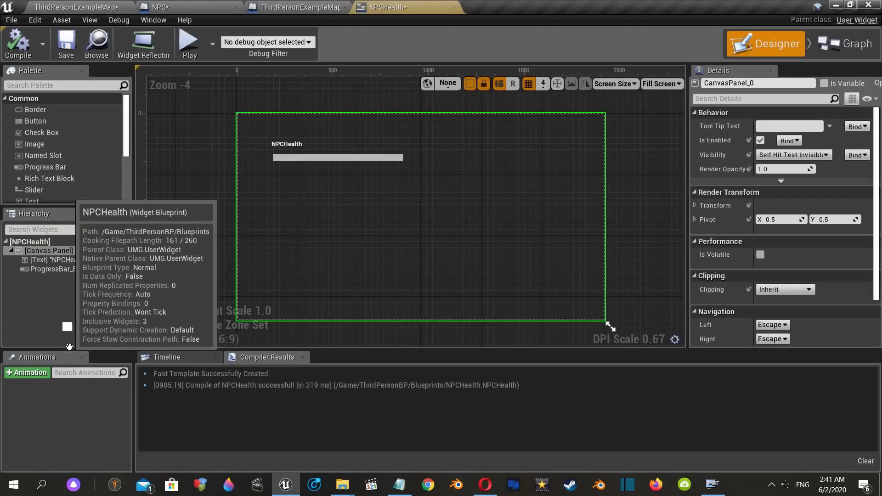
click(364, 159)
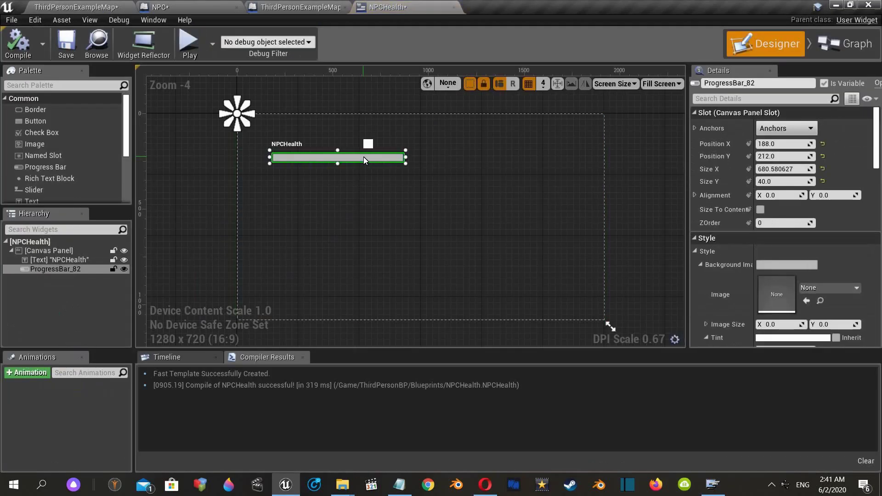
click(850, 45)
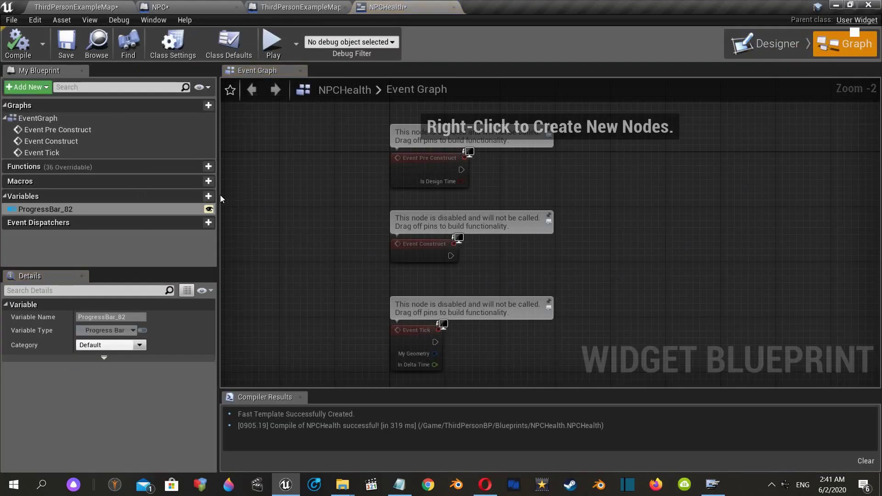
- Add an instance-editable variable named NPC of type NPC and compile the widget
click(209, 196)
text(NPC)
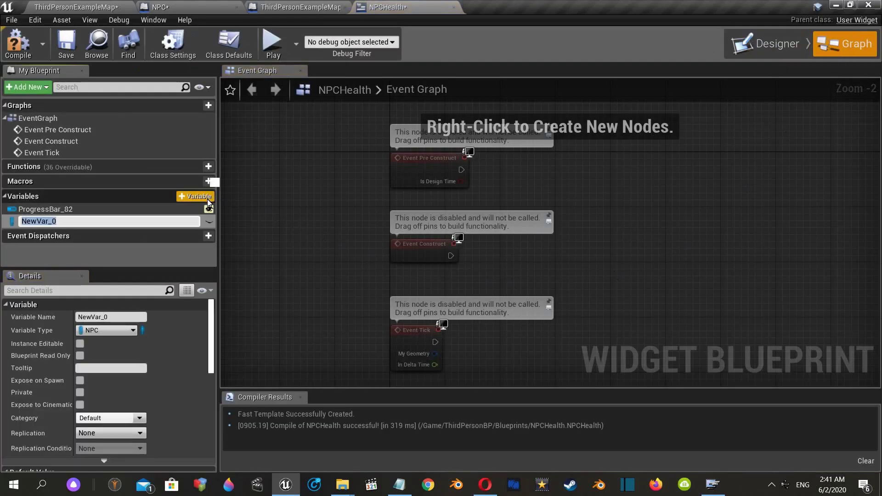
click(12, 222)
click(14, 223)
click(15, 224)
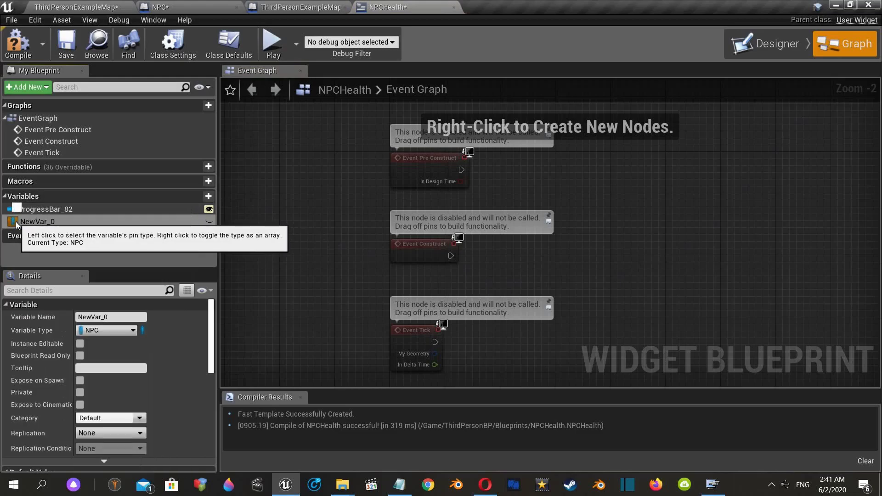
click(16, 224)
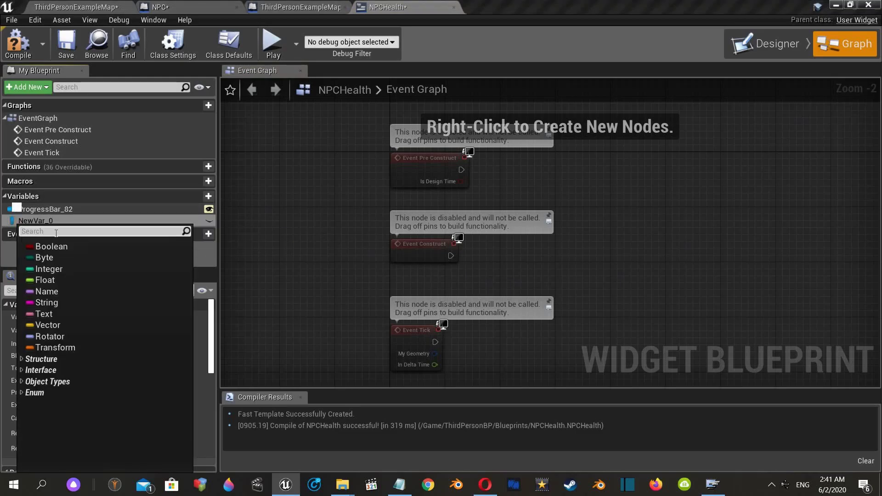
text(npc)
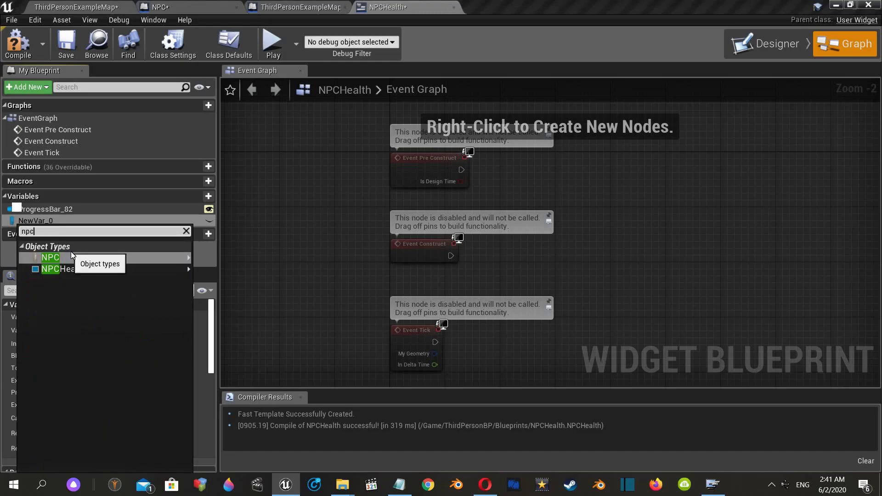
click(106, 257)
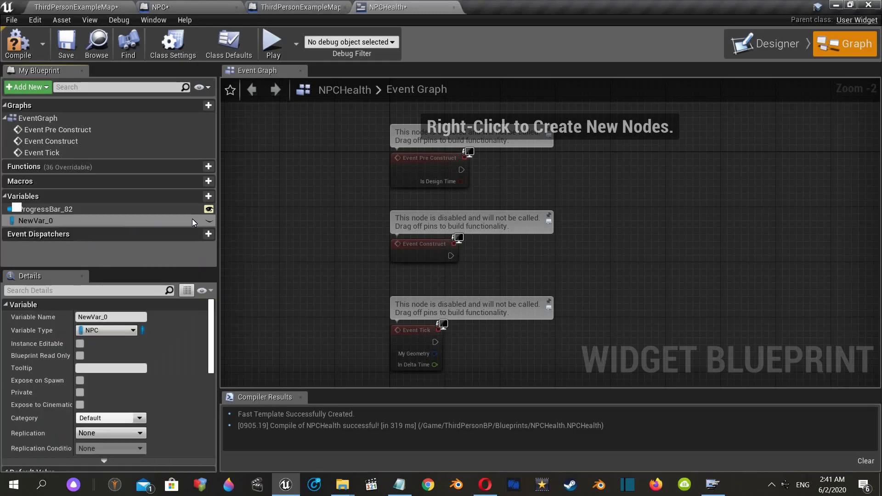
double_click(127, 221)
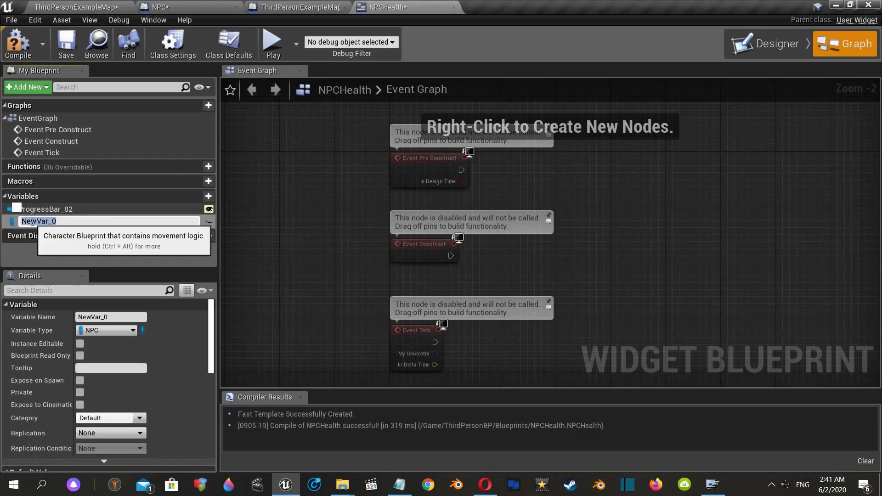
text(NPC)
key(Return)
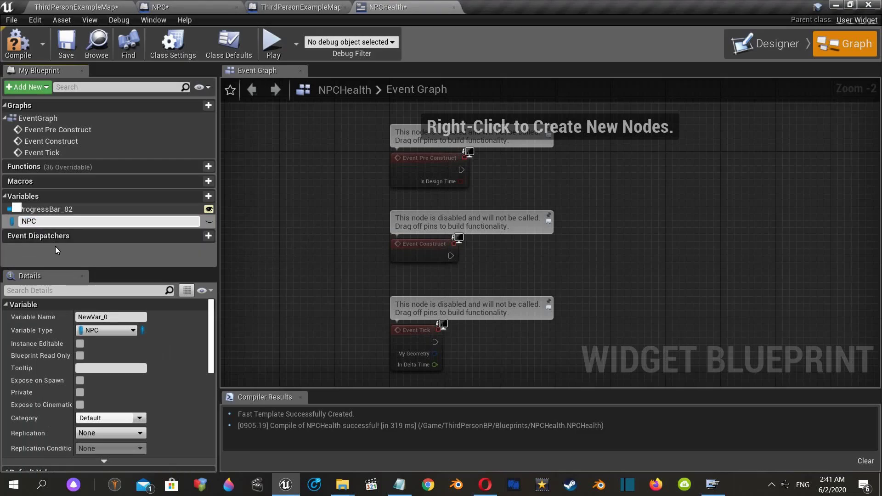
click(208, 220)
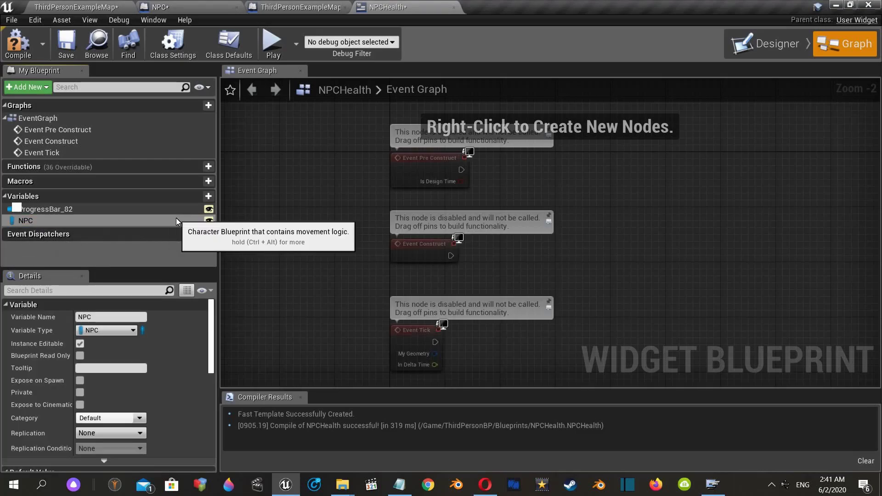
click(19, 46)
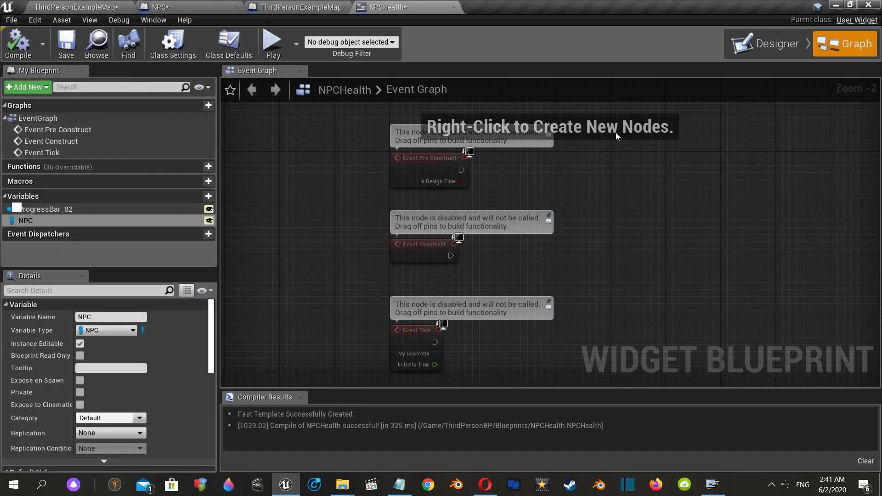
- In the Designer, find the progress bar's Percent binding options and close them without binding
click(777, 44)
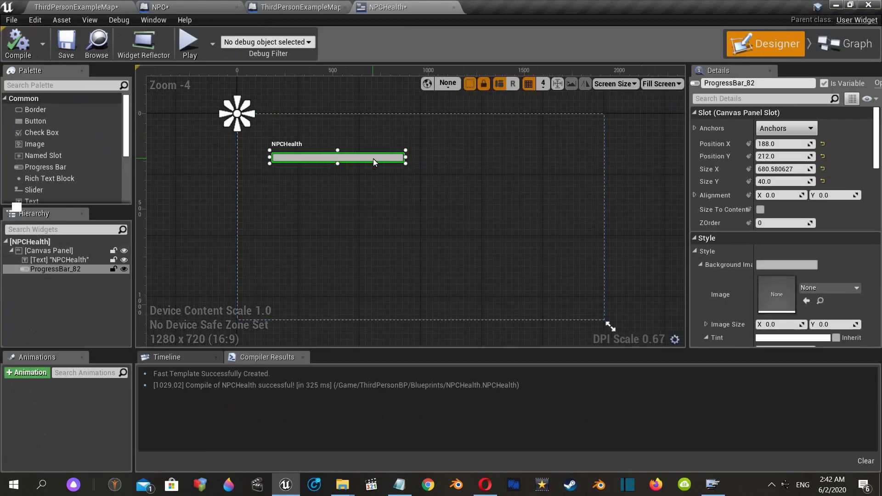
text(prog)
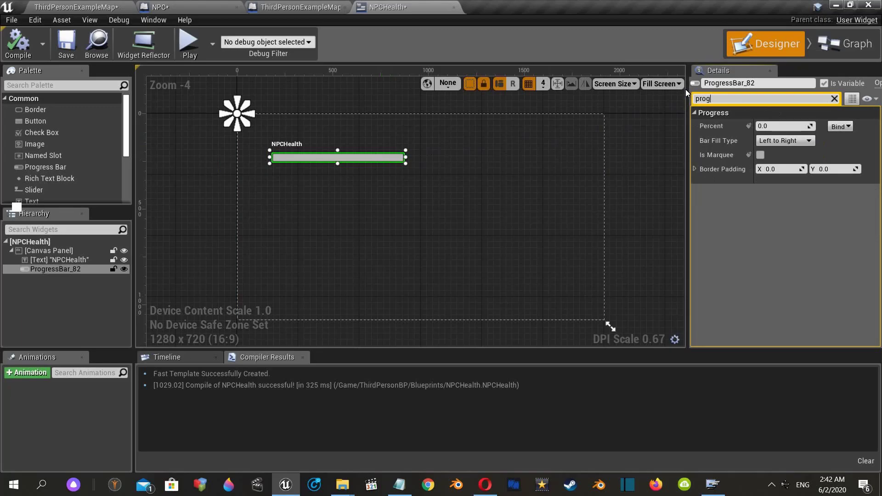
click(850, 127)
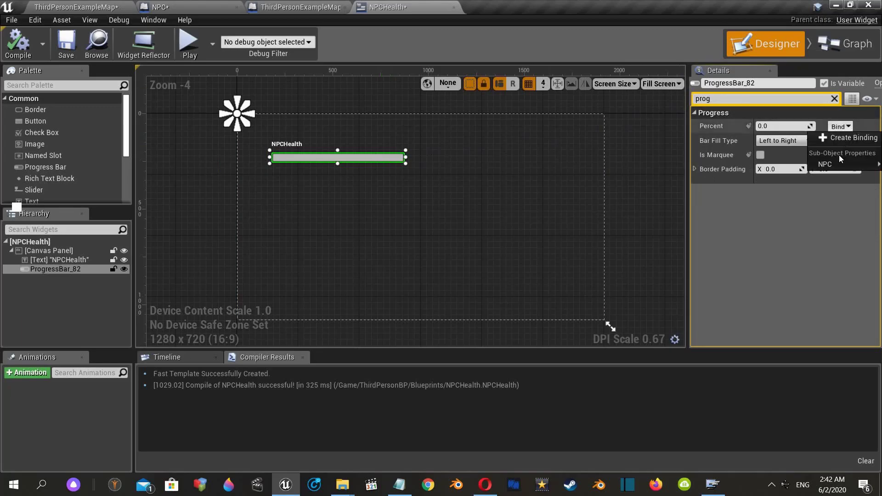
mouse_move(839, 157)
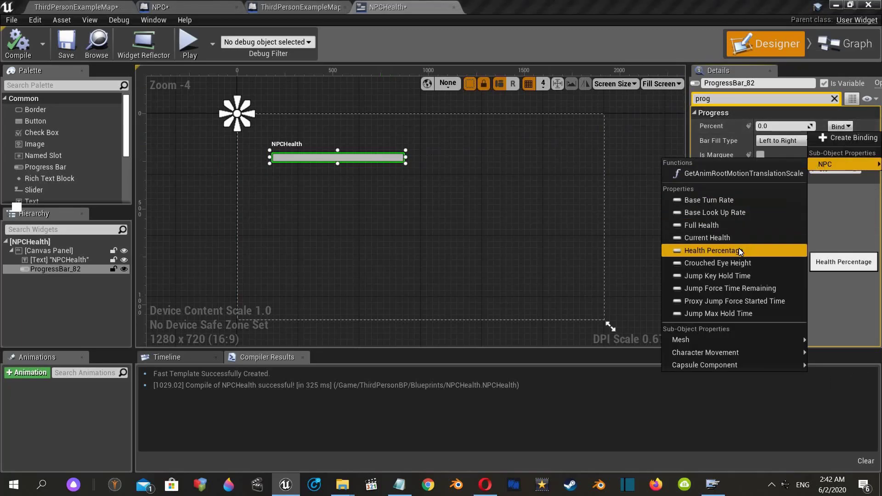
click(633, 38)
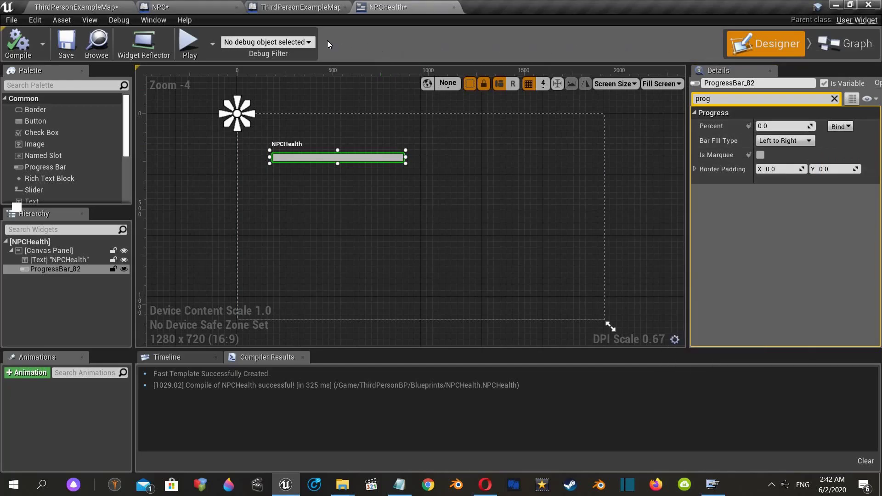
- In the NPC blueprint, place the Widget component and add Get User Widget Object
click(194, 10)
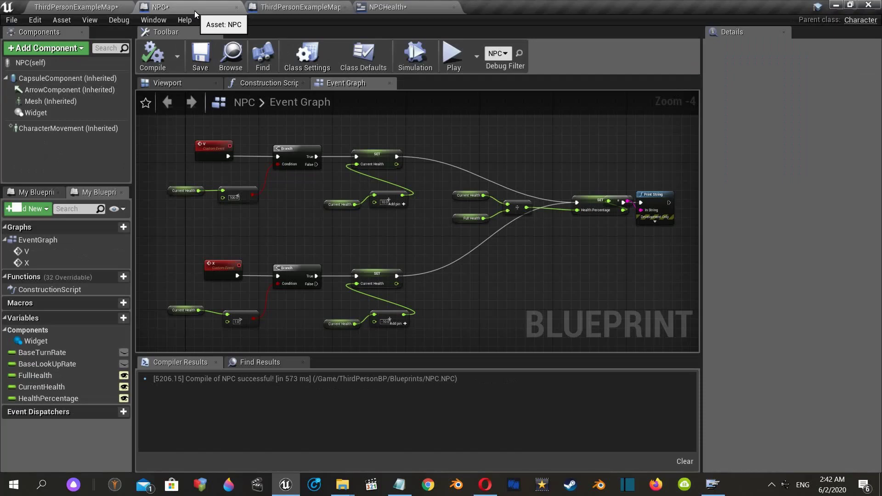
scroll(371, 197, down, 2)
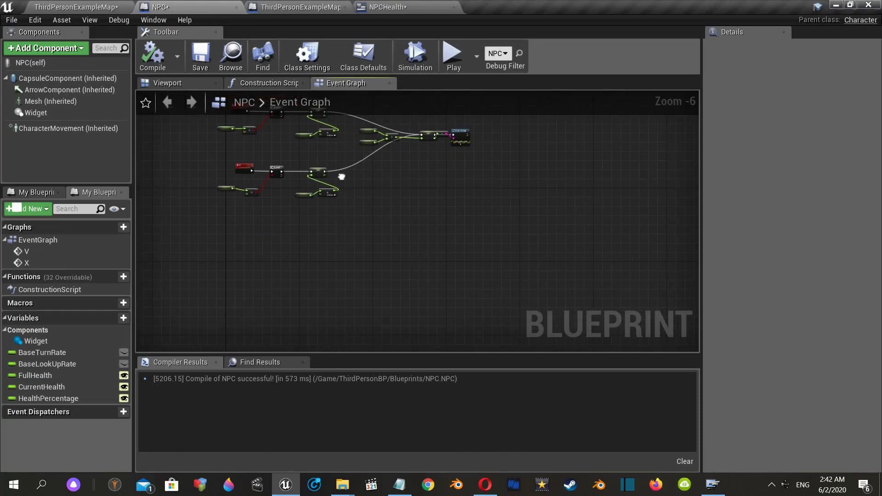
scroll(370, 179, up, 3)
right_drag(370, 181, 285, 183)
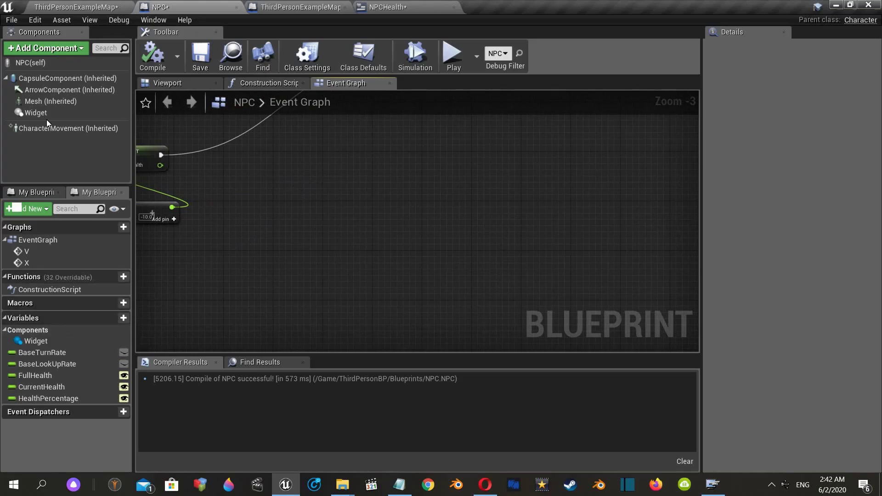
drag(36, 112, 319, 245)
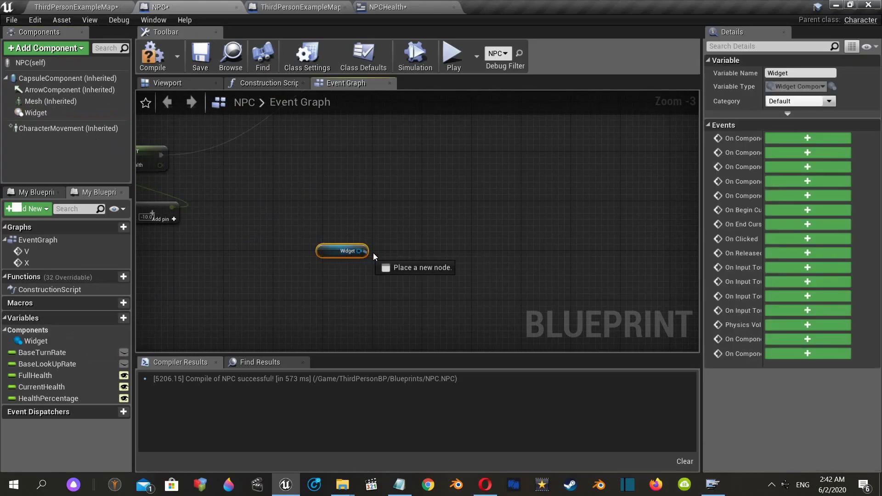
drag(374, 253, 412, 230)
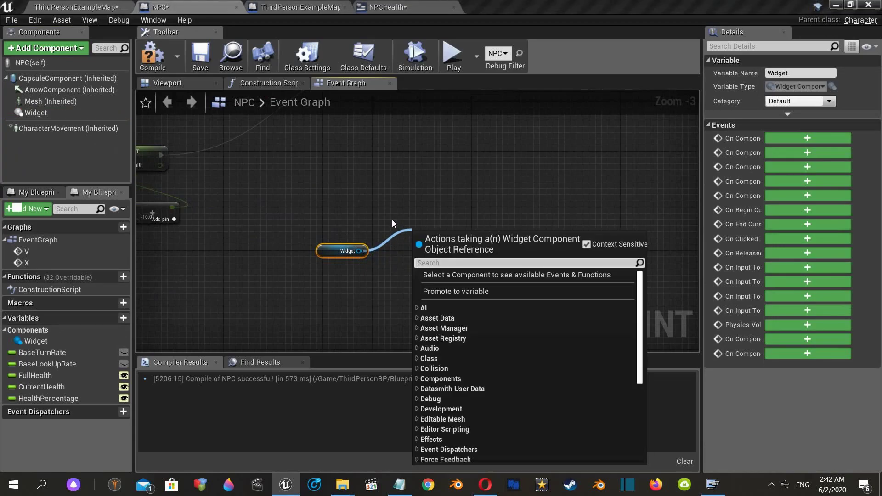
text(object)
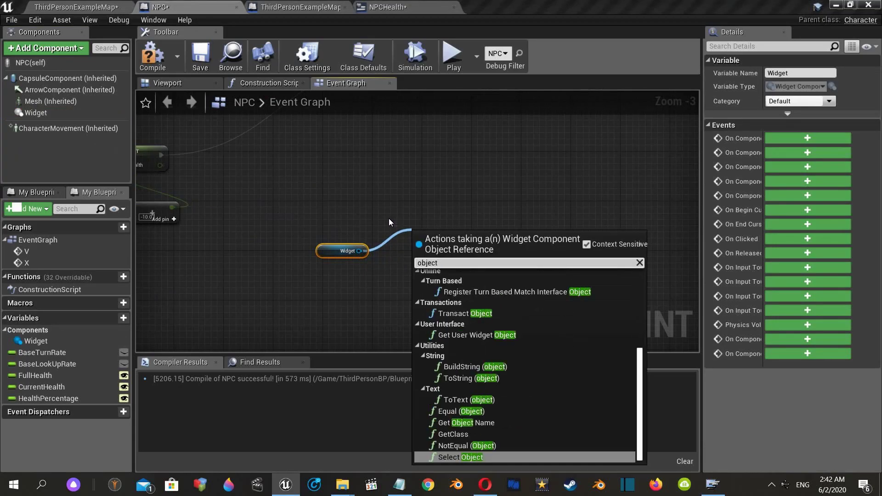
click(456, 334)
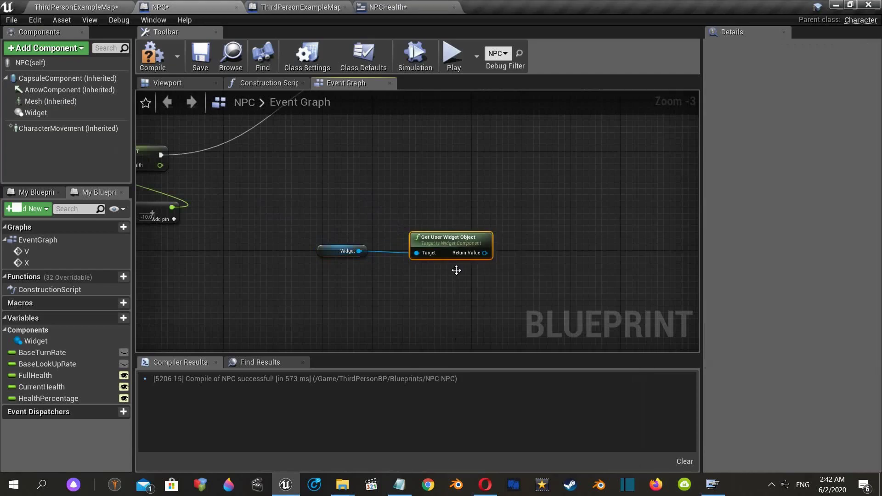
- Cast the returned user widget to NPCHealth
drag(484, 247, 536, 214)
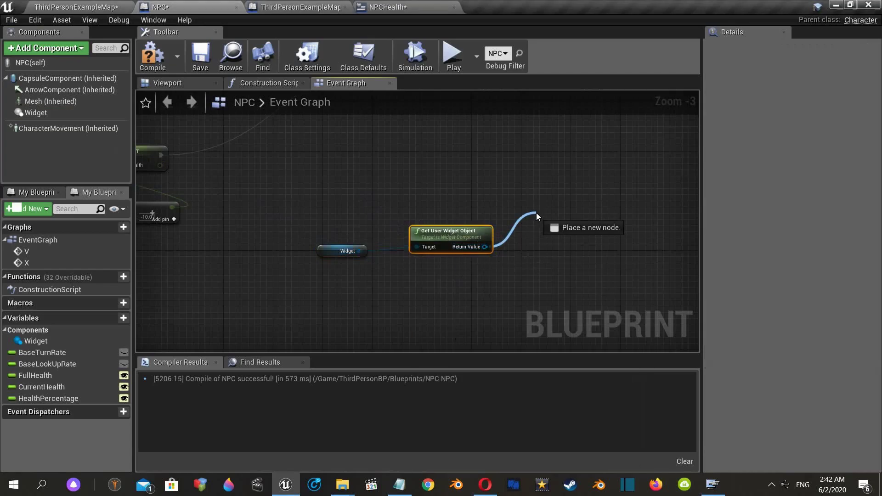
scroll(500, 218, up, 3)
text(cas)
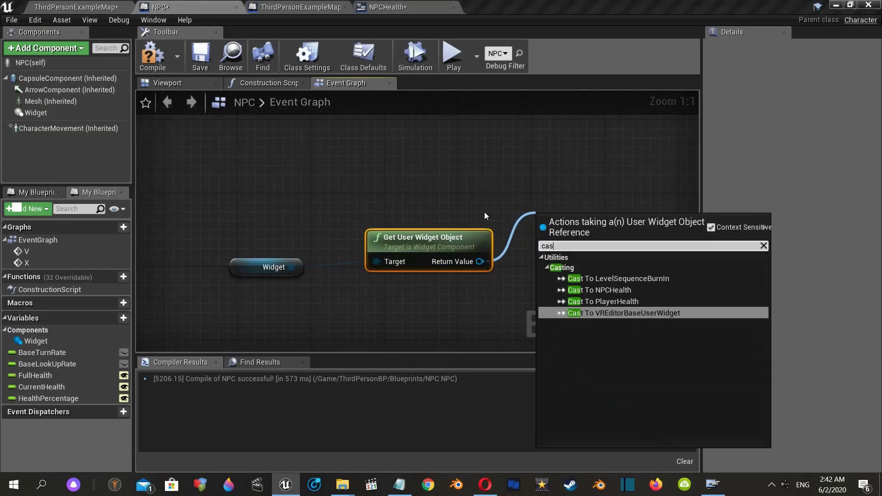
text(t)
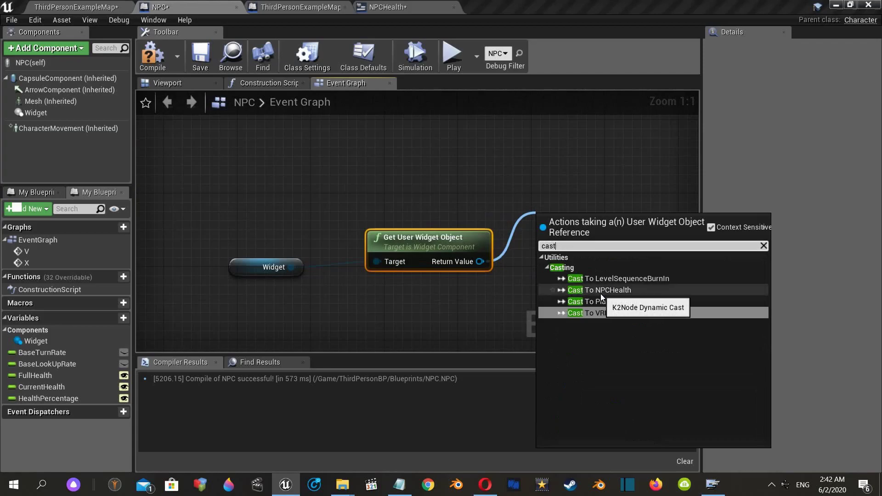
click(634, 291)
drag(612, 244, 585, 216)
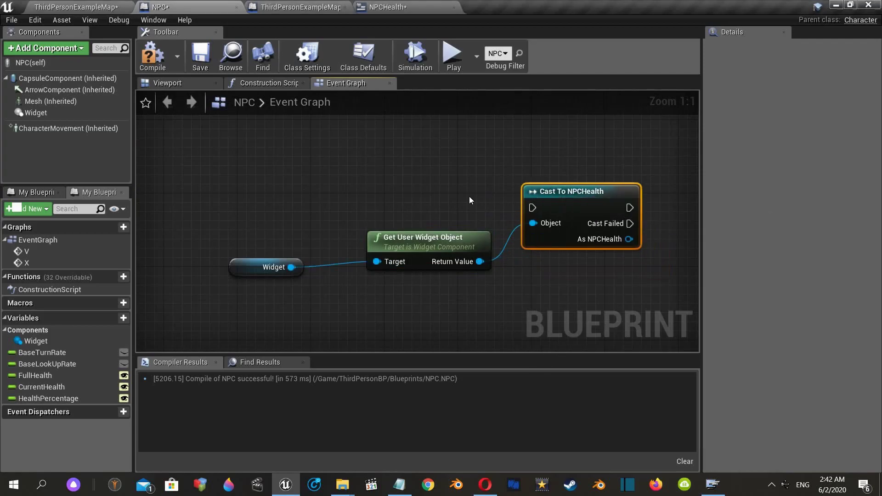
- Add Event BeginPlay and wire it to run the Cast To NPCHealth
right_click(300, 189)
text(begin)
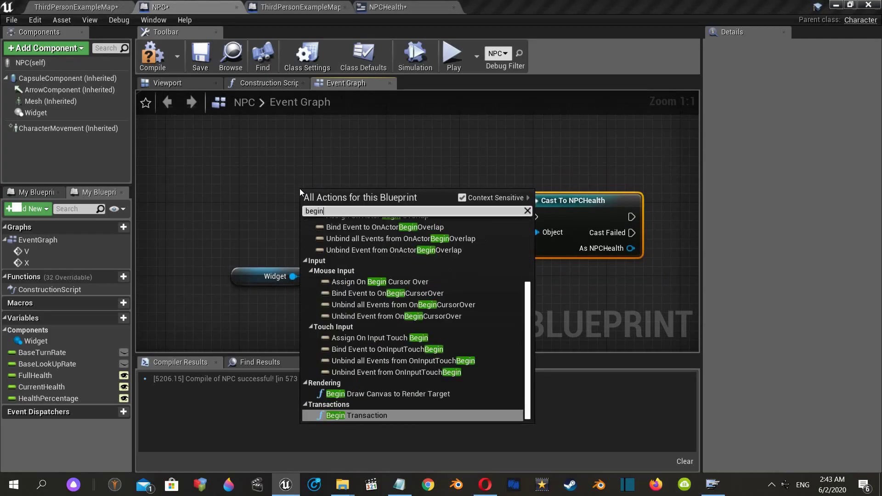
text( pl)
click(343, 233)
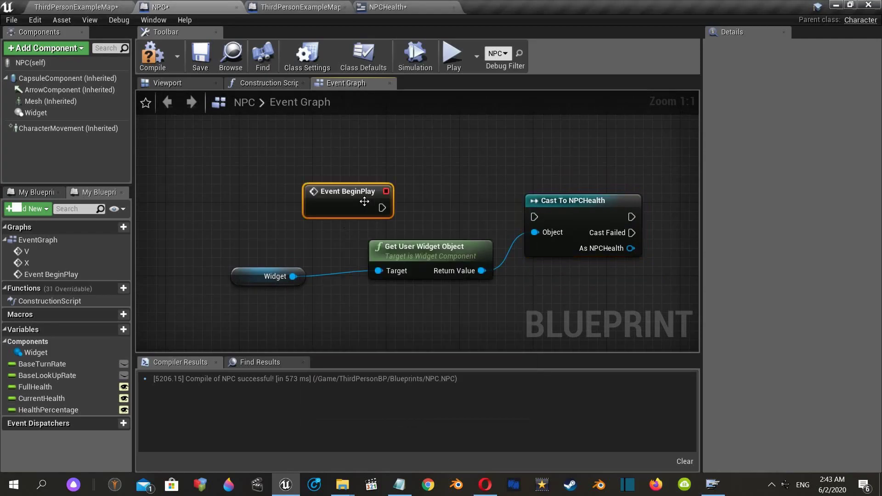
mouse_move(393, 207)
mouse_down()
mouse_move(340, 206)
mouse_move(534, 217)
mouse_up()
right_drag(534, 217, 397, 215)
scroll(397, 214, down, 1)
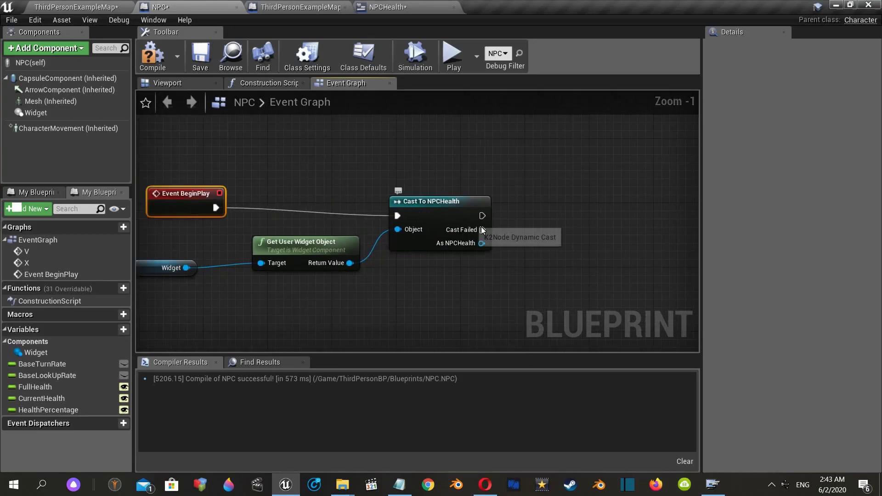
- Set the widget's NPC variable to Self from As NPCHealth, then compile
drag(481, 243, 528, 238)
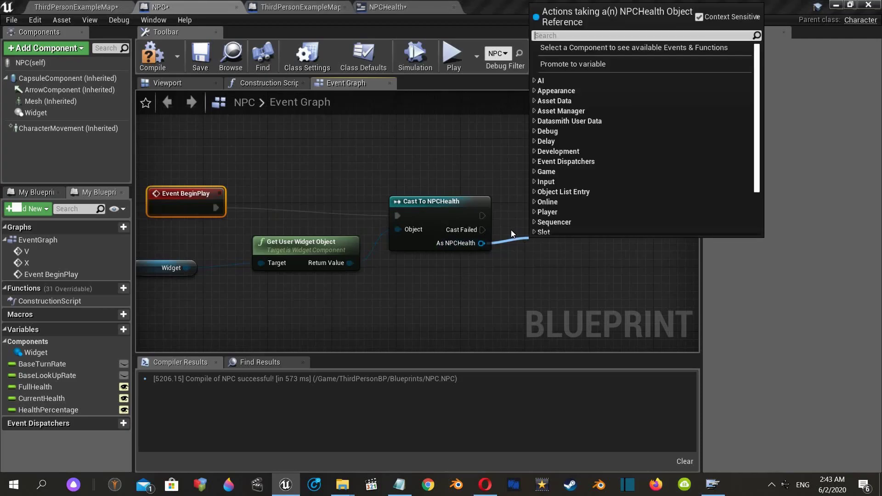
text(npc)
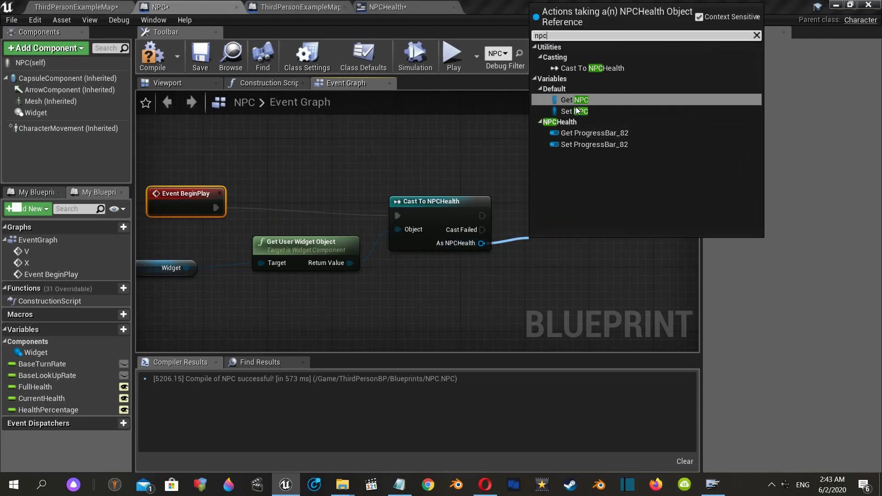
click(576, 111)
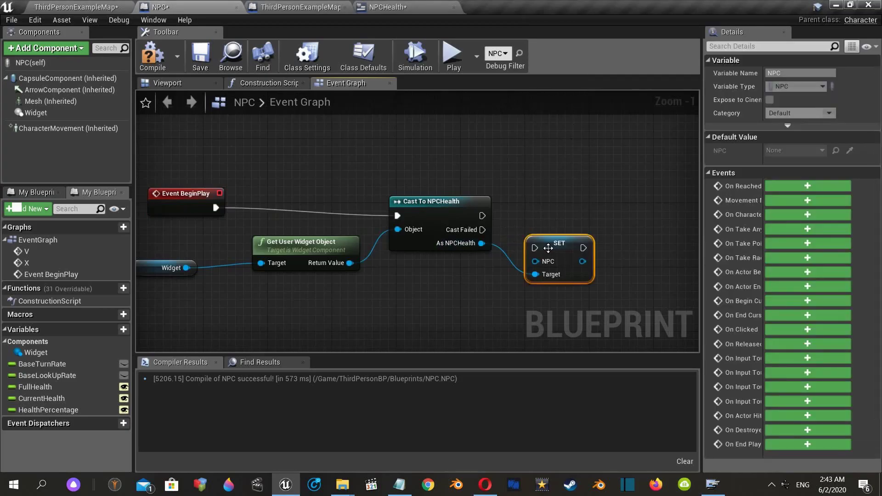
drag(582, 230, 489, 288)
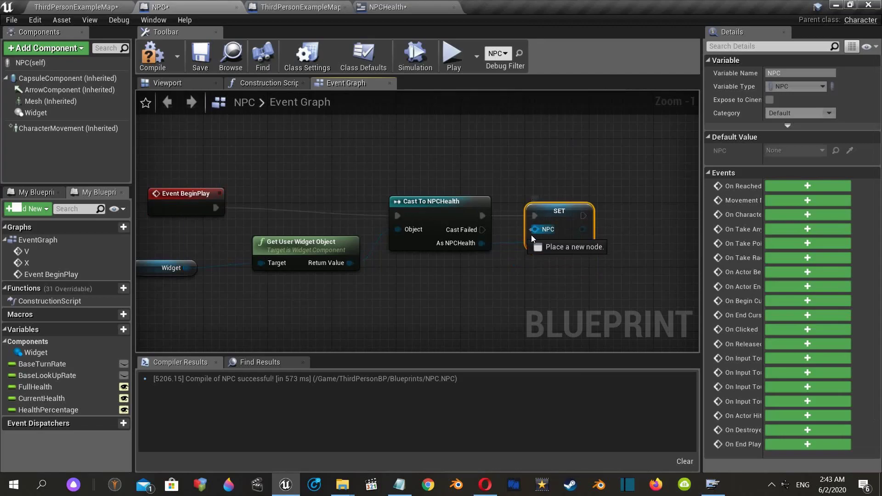
text(self)
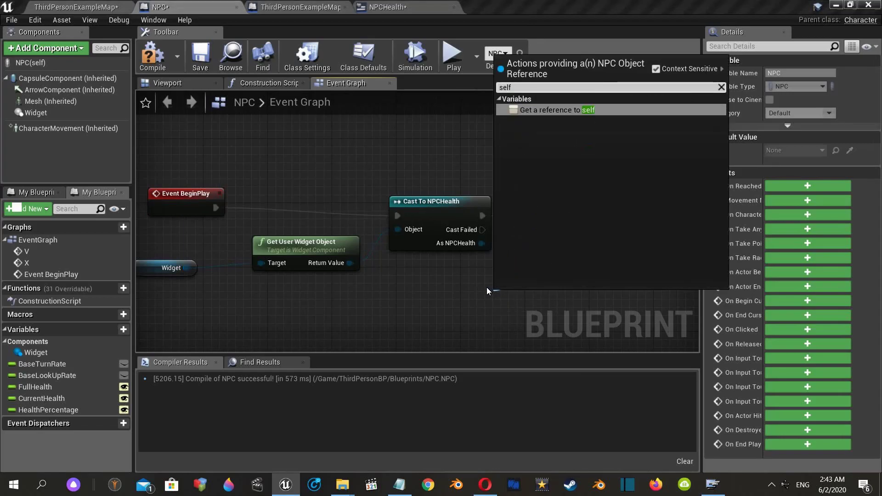
click(540, 108)
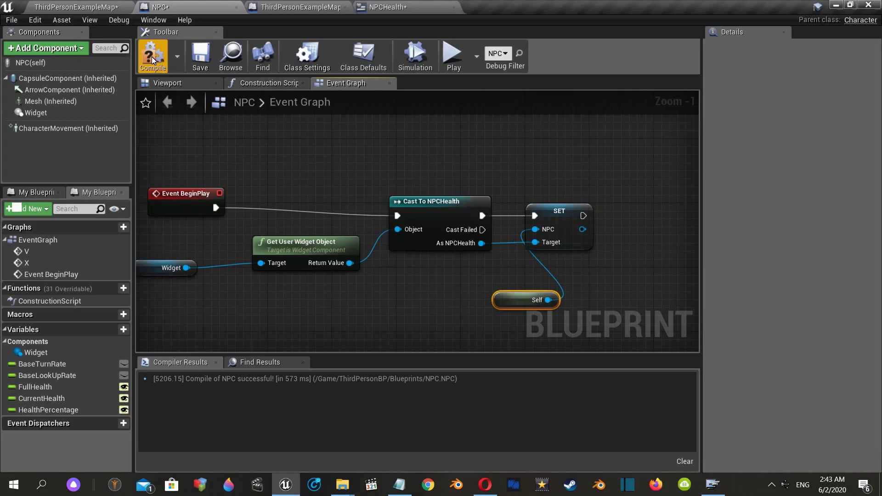
click(152, 56)
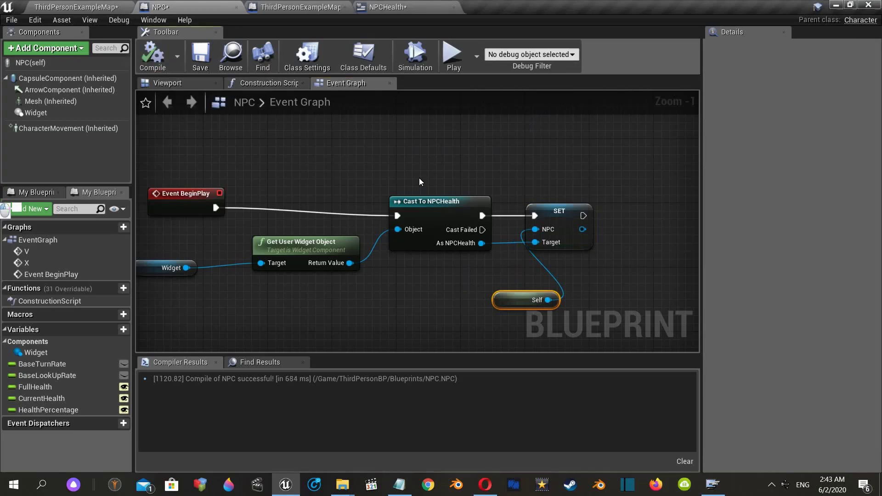
- Open the NPCHealth widget blueprint from the Content Browser
click(94, 7)
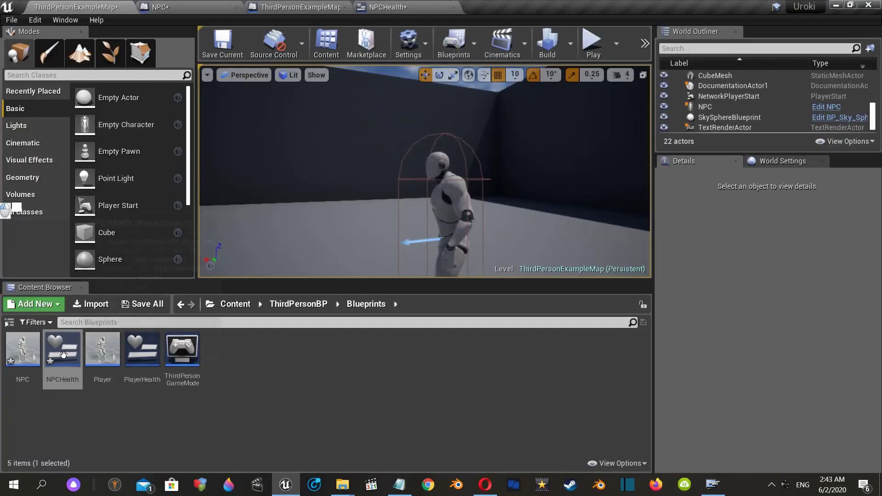
click(64, 356)
double_click(68, 361)
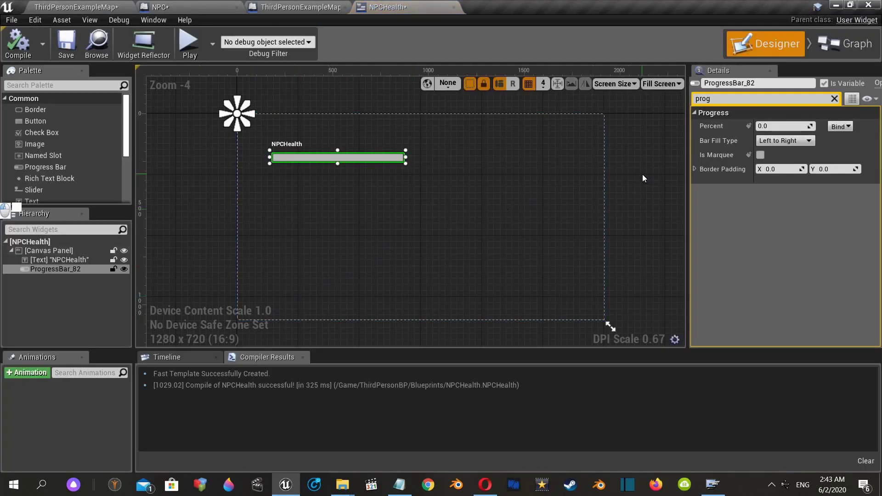
click(76, 5)
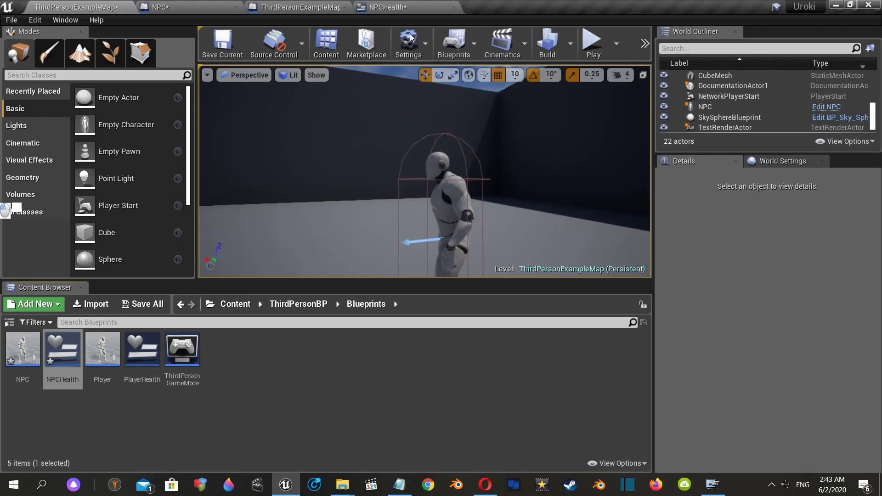
double_click(63, 354)
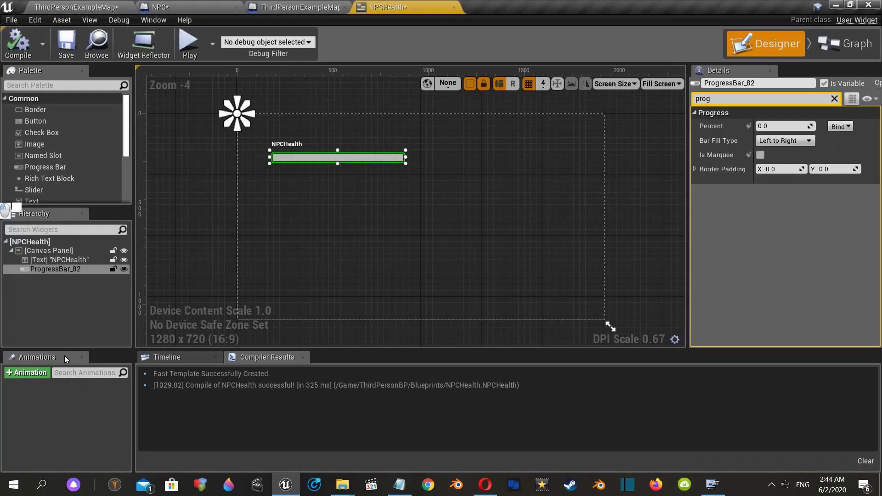
- Bind the progress bar's Percent to NPC Health Percentage, compile, and return to the level
click(849, 127)
mouse_move(844, 168)
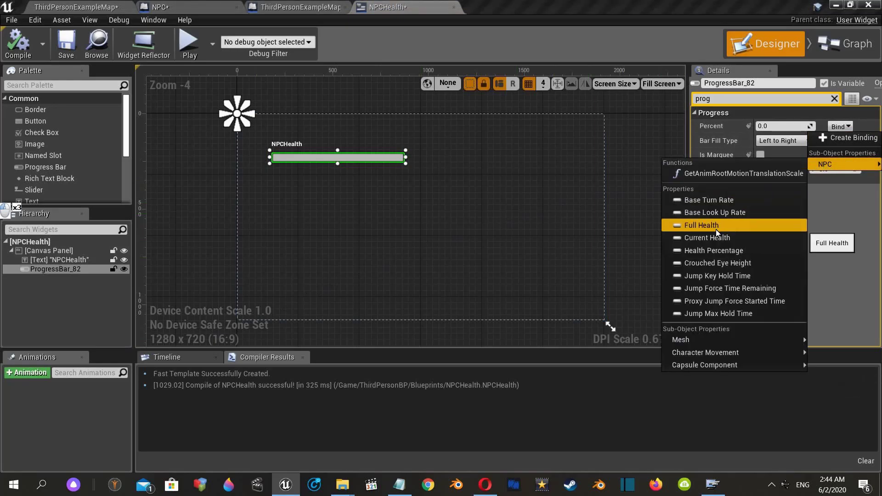
click(718, 249)
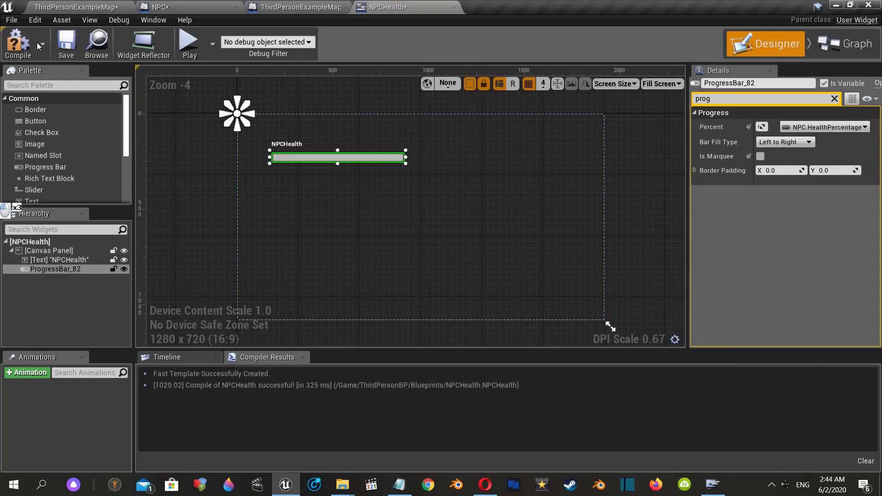
click(25, 42)
click(81, 7)
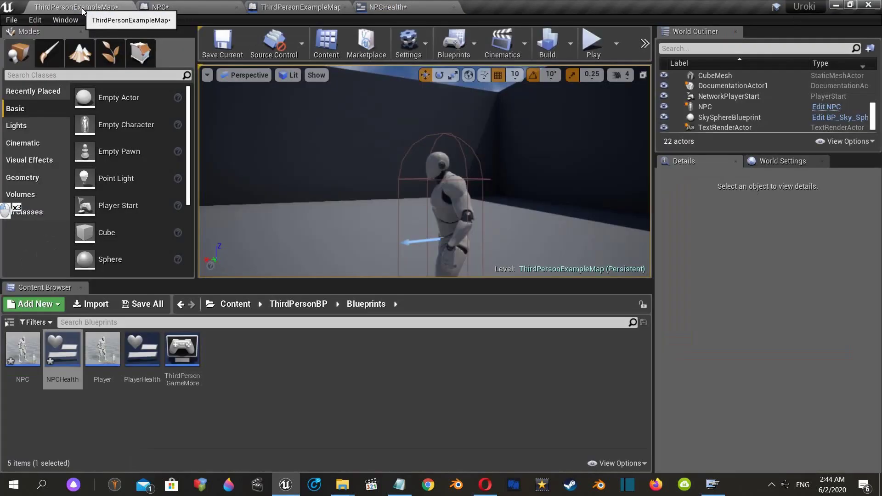
click(595, 43)
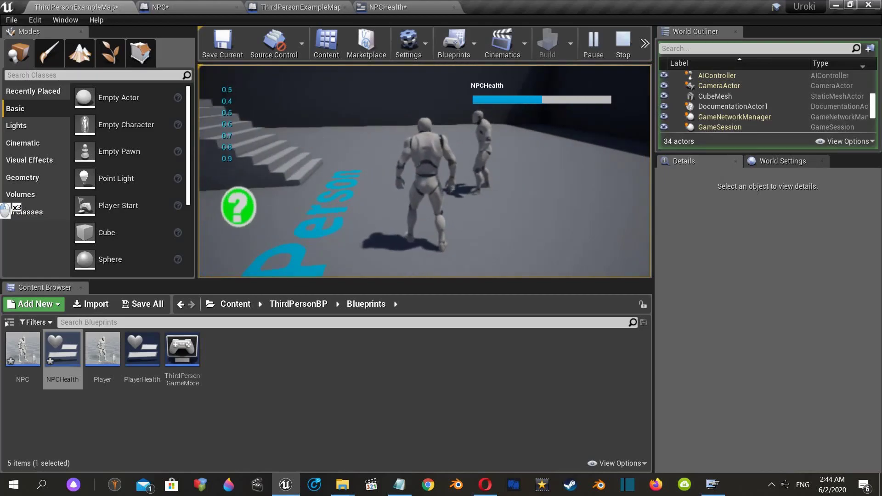
key(Escape)
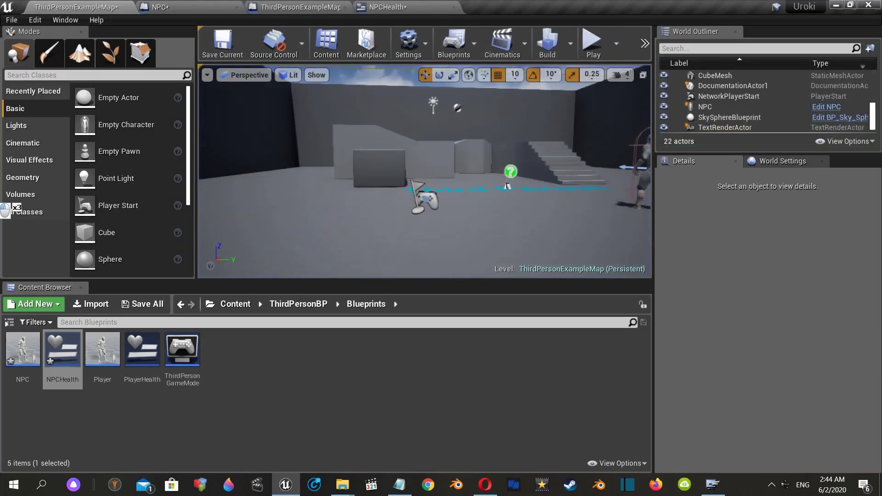